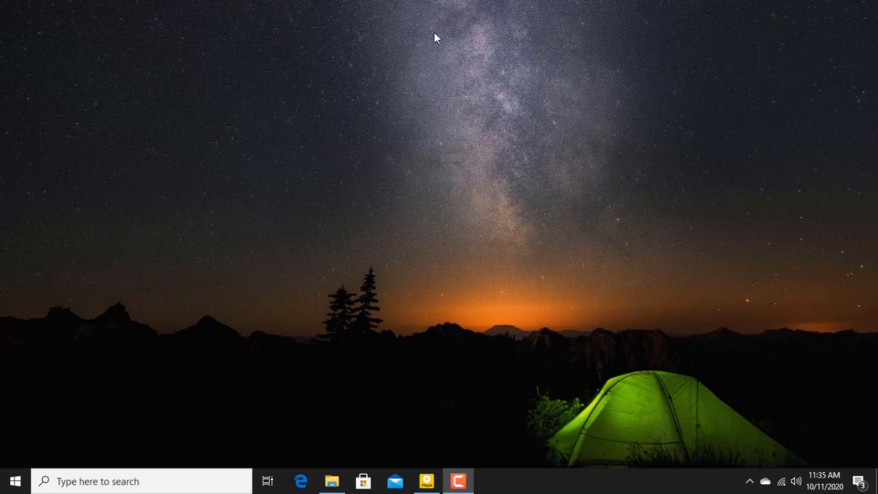
Step: Check the CPU and memory performance details in Task Manager, and close it after viewing
{"action": "right_click", "coordinate": [551, 489]}
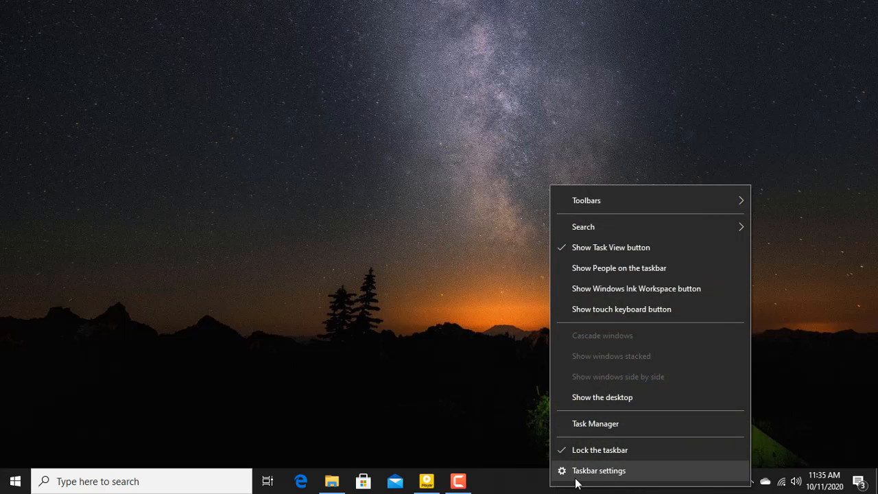
{"action": "left_click", "coordinate": [605, 421]}
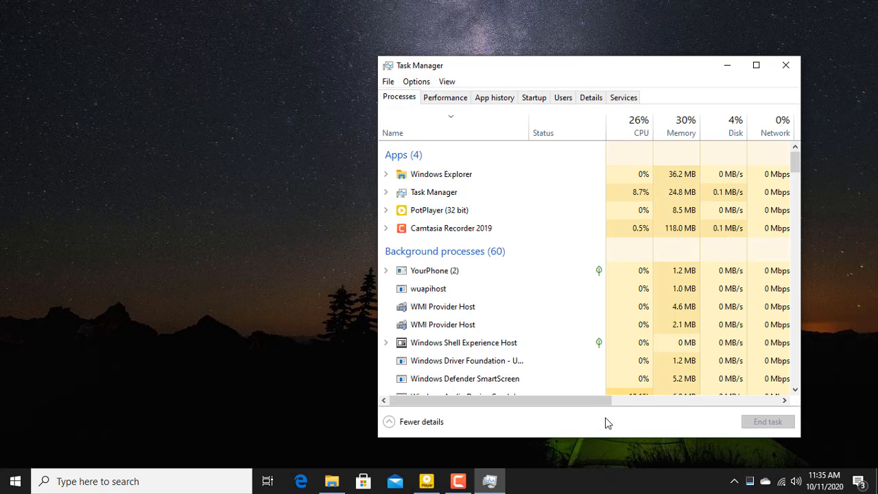
{"action": "left_click", "coordinate": [455, 104]}
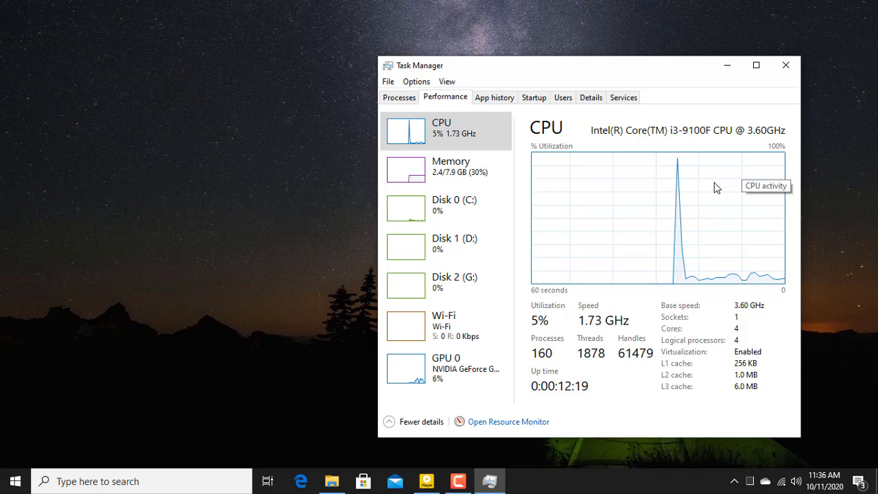
{"action": "left_click", "coordinate": [451, 169]}
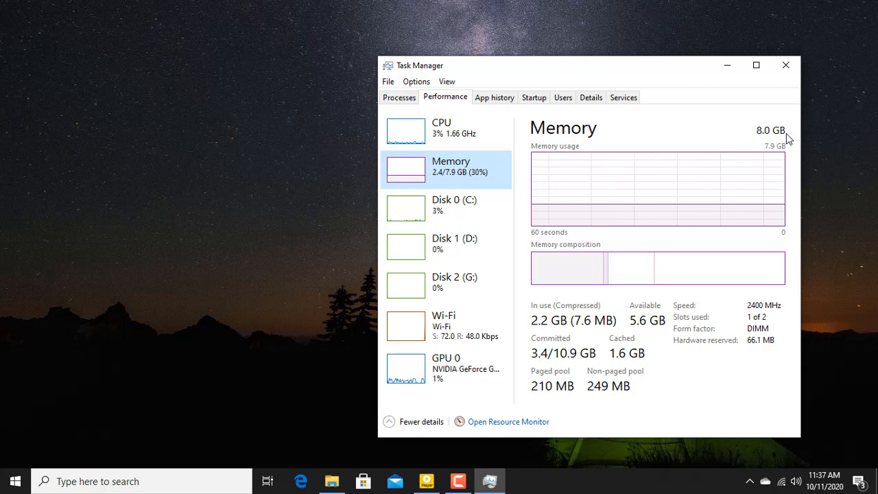
{"action": "left_click", "coordinate": [785, 65]}
Step: Switch to File Explorer and display This PC to look over the computer's drives
{"action": "mouse_move", "coordinate": [330, 483]}
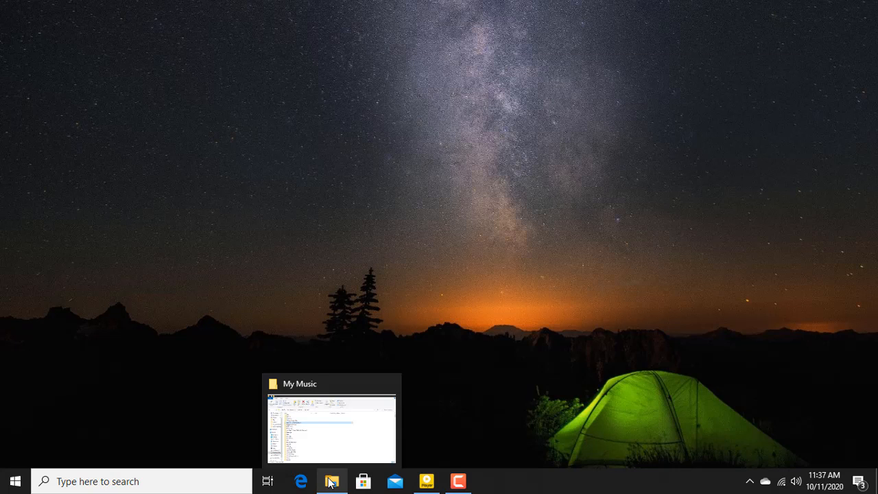
{"action": "left_click", "coordinate": [330, 482]}
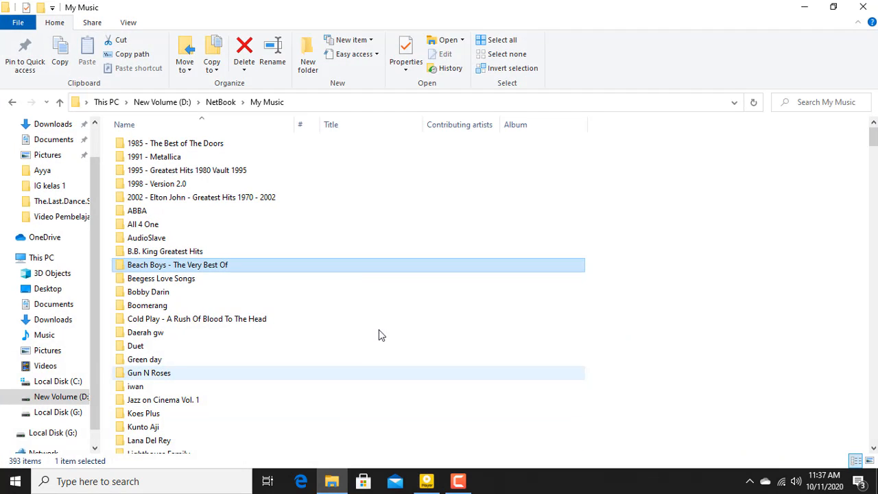
{"action": "left_click", "coordinate": [36, 261]}
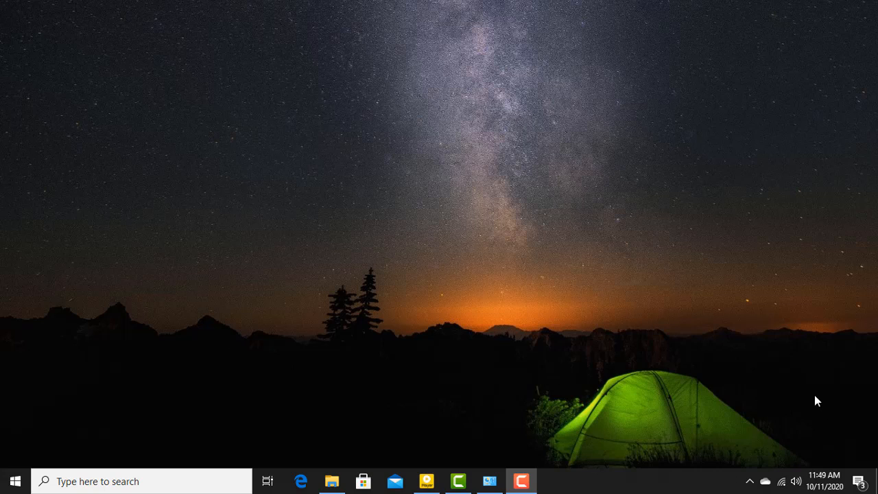
Step: Search Windows for "cont", open Control Panel and display the list of programs that can be uninstalled
{"action": "left_click", "coordinate": [191, 485]}
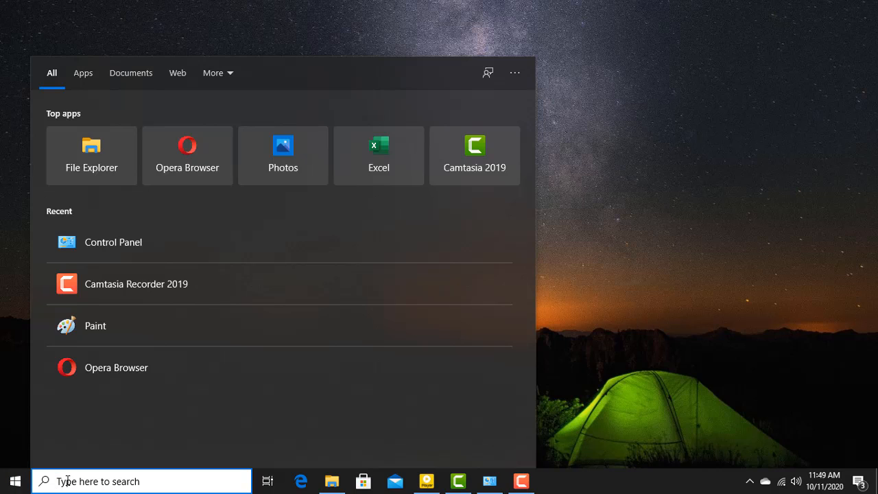
{"action": "type", "text": "cont"}
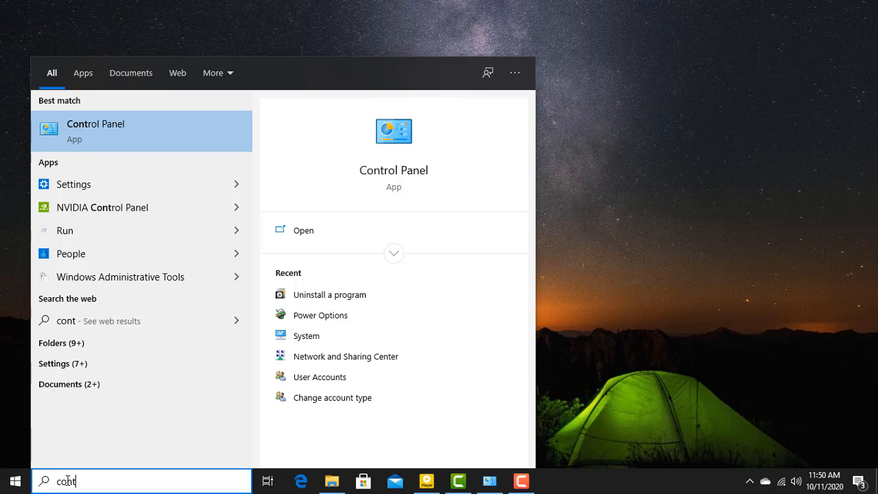
{"action": "left_click", "coordinate": [69, 126]}
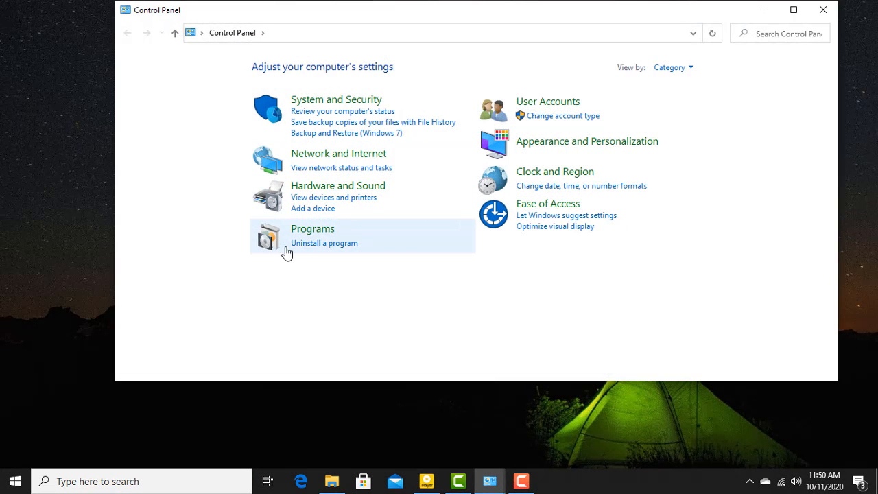
{"action": "left_click", "coordinate": [301, 248]}
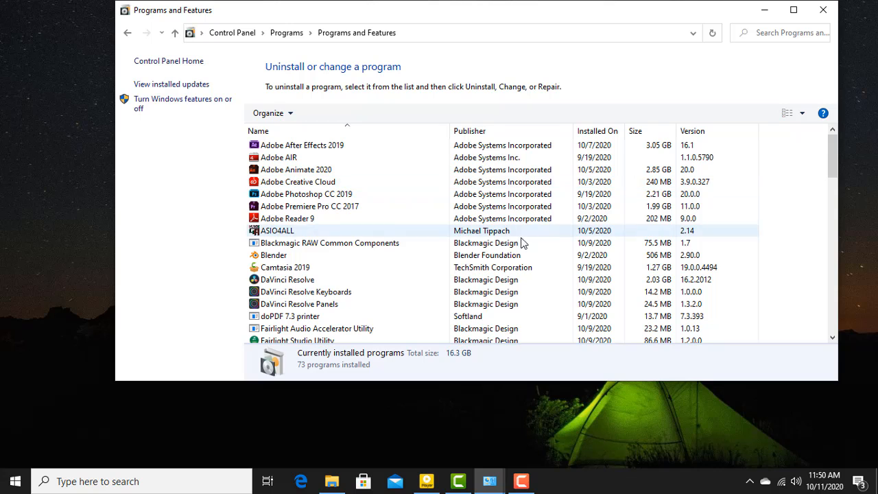
Step: Uninstall HandBrake 1.3.3 from the installed programs list, confirming its complete removal
{"action": "scroll", "coordinate": [503, 250], "scroll_direction": "down", "scroll_amount": 2}
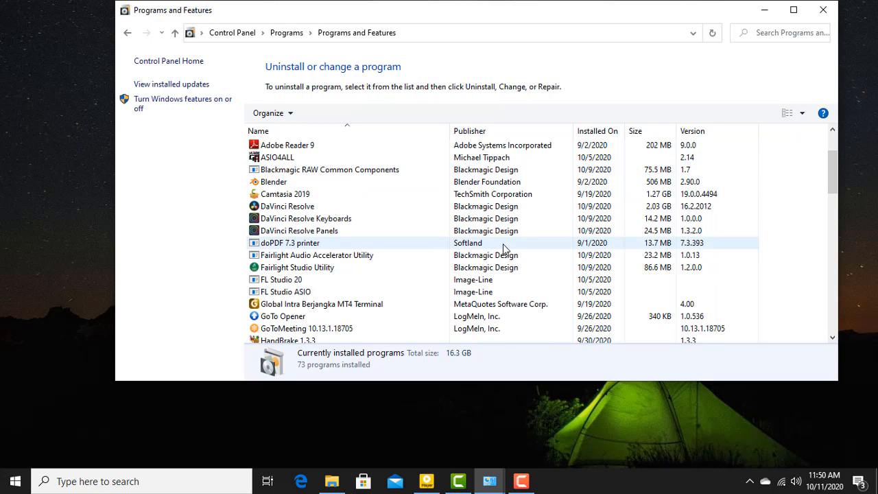
{"action": "scroll", "coordinate": [503, 250], "scroll_direction": "down", "scroll_amount": 3}
{"action": "scroll", "coordinate": [503, 250], "scroll_direction": "down", "scroll_amount": 1}
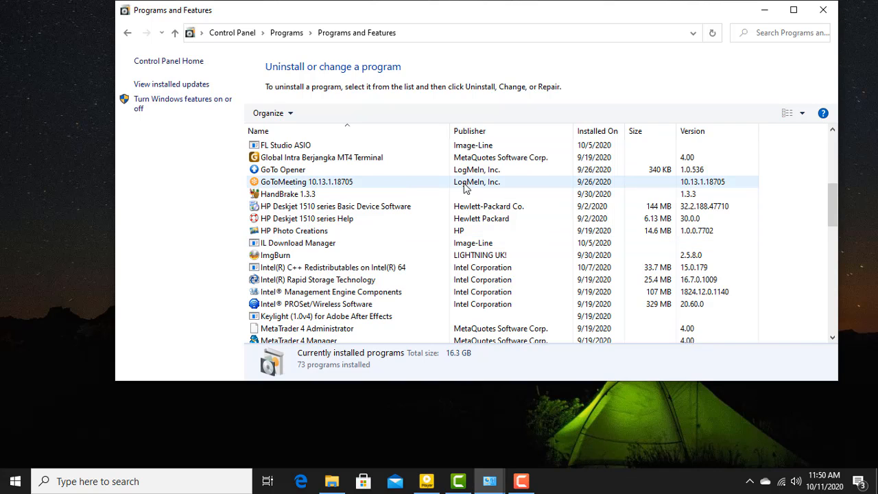
{"action": "scroll", "coordinate": [412, 176], "scroll_direction": "down", "scroll_amount": 1}
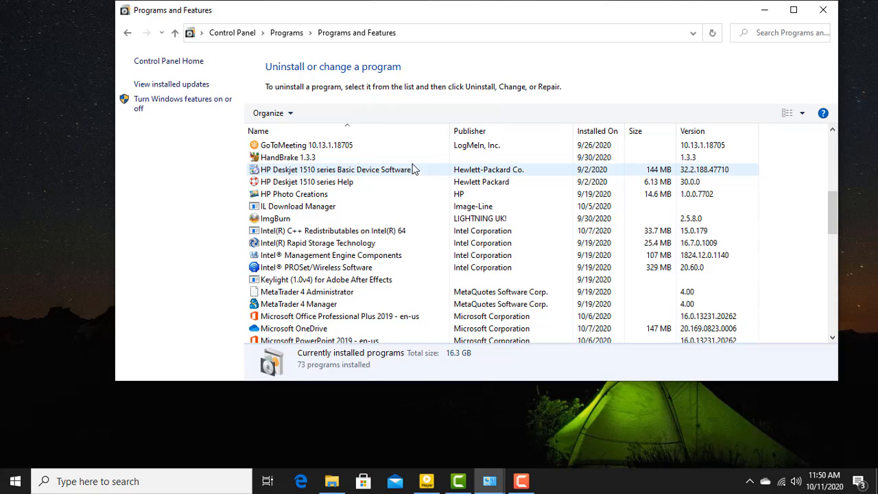
{"action": "right_click", "coordinate": [276, 159]}
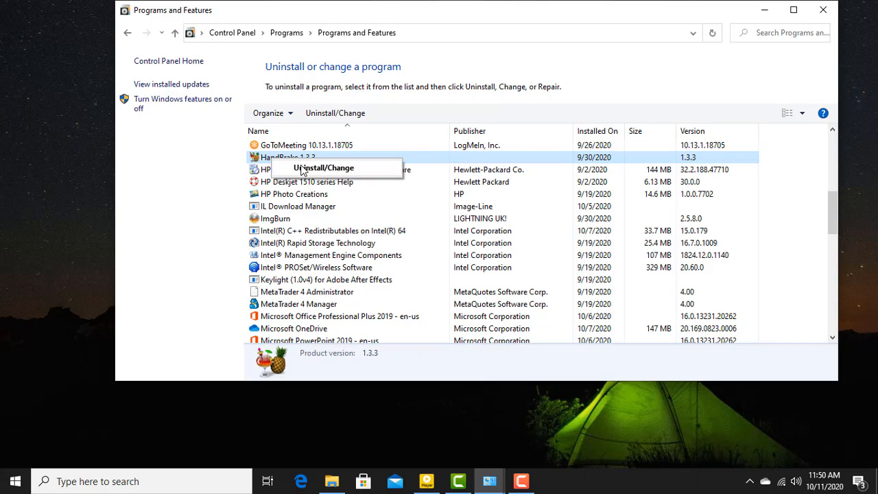
{"action": "left_click", "coordinate": [302, 170]}
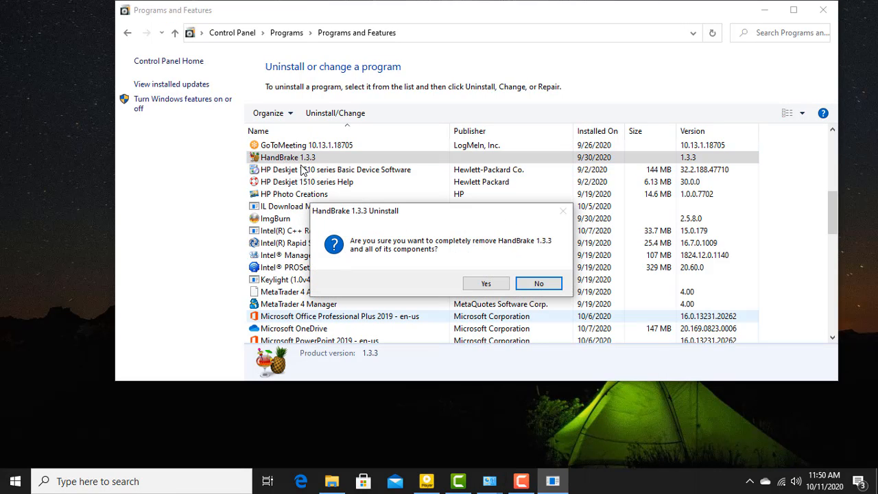
{"action": "left_click", "coordinate": [484, 283]}
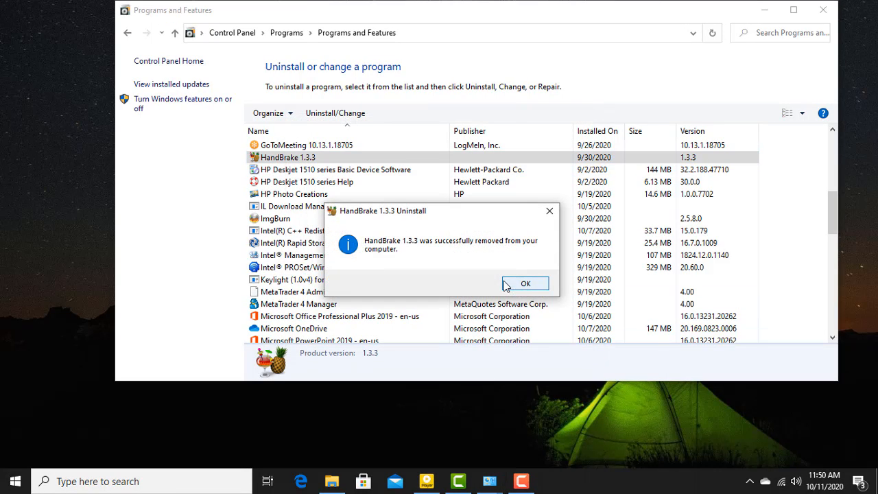
{"action": "left_click", "coordinate": [526, 283]}
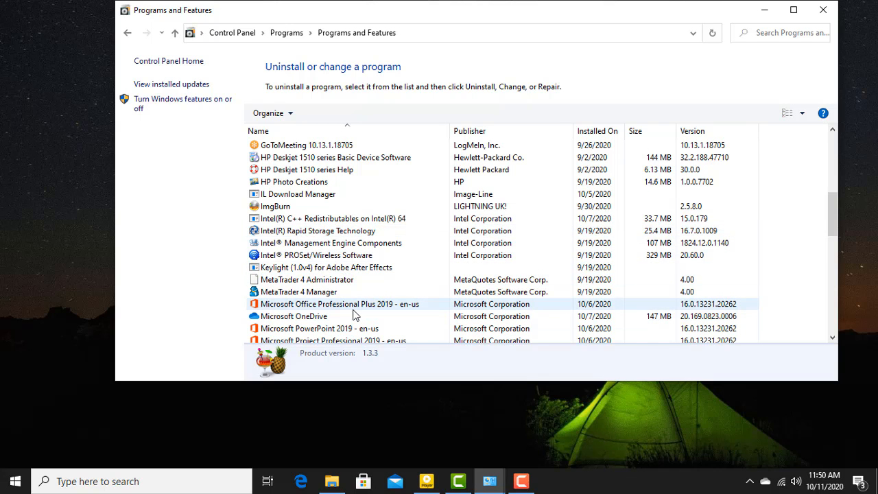
{"action": "scroll", "coordinate": [354, 314], "scroll_direction": "down", "scroll_amount": 2}
{"action": "scroll", "coordinate": [355, 312], "scroll_direction": "up", "scroll_amount": 4}
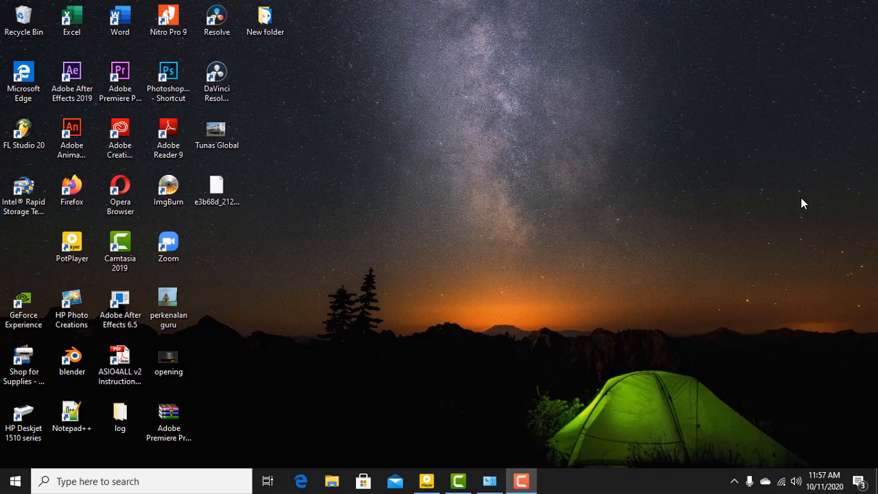
Step: Open the Downloads folder in File Explorer and look through its files for unneeded items
{"action": "left_click", "coordinate": [332, 481]}
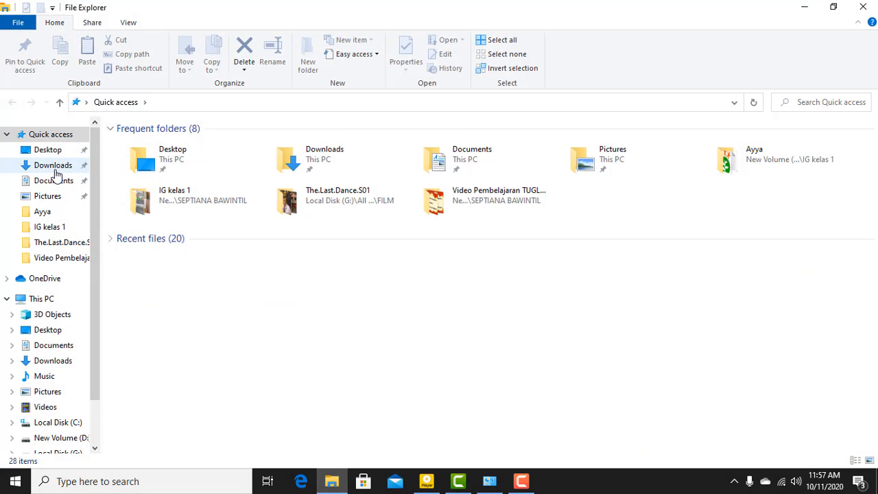
{"action": "left_click", "coordinate": [53, 167]}
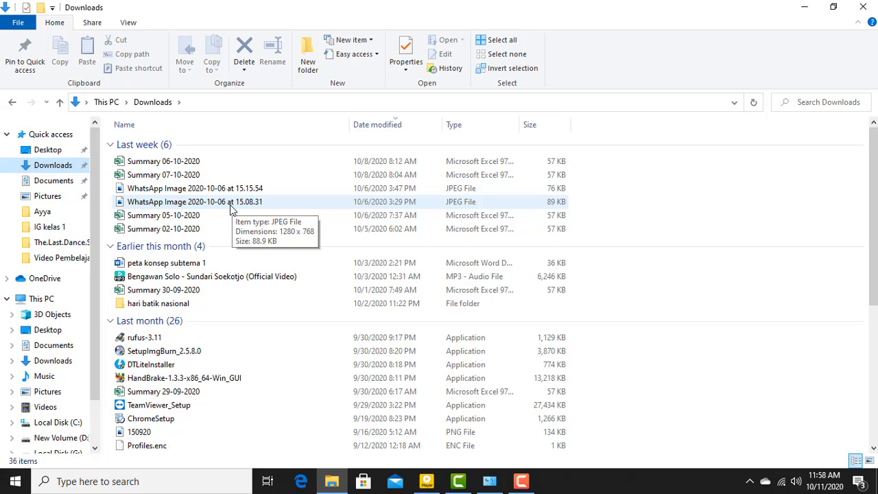
{"action": "scroll", "coordinate": [237, 315], "scroll_direction": "down", "scroll_amount": 6}
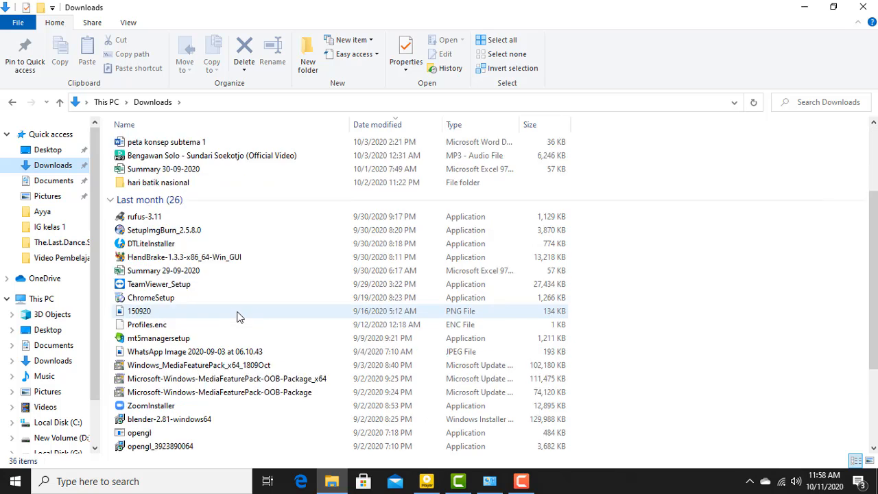
{"action": "scroll", "coordinate": [245, 323], "scroll_direction": "up", "scroll_amount": 6}
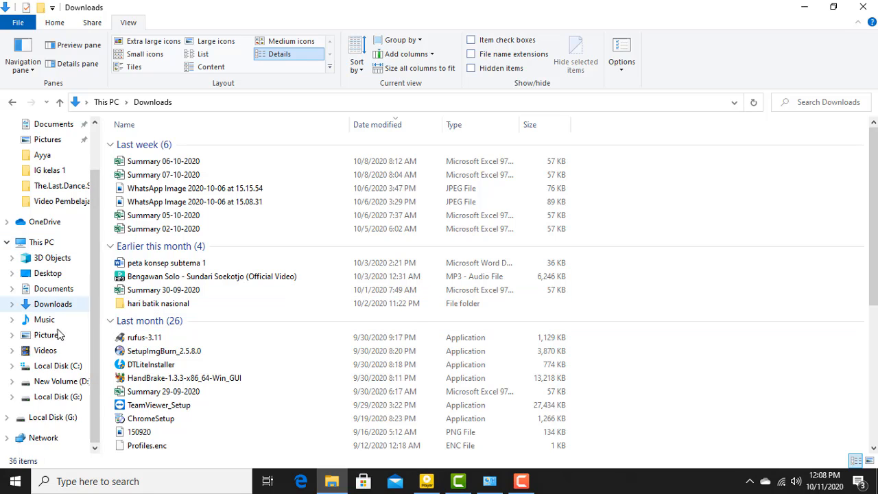
Step: Open the user's profile folder under Users on Local Disk (C:) and make hidden items visible
{"action": "left_click", "coordinate": [67, 369]}
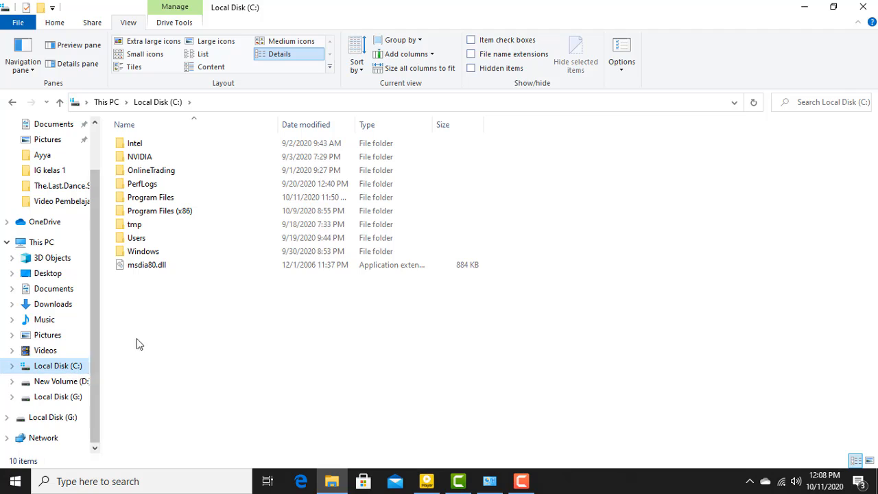
{"action": "double_click", "coordinate": [149, 237]}
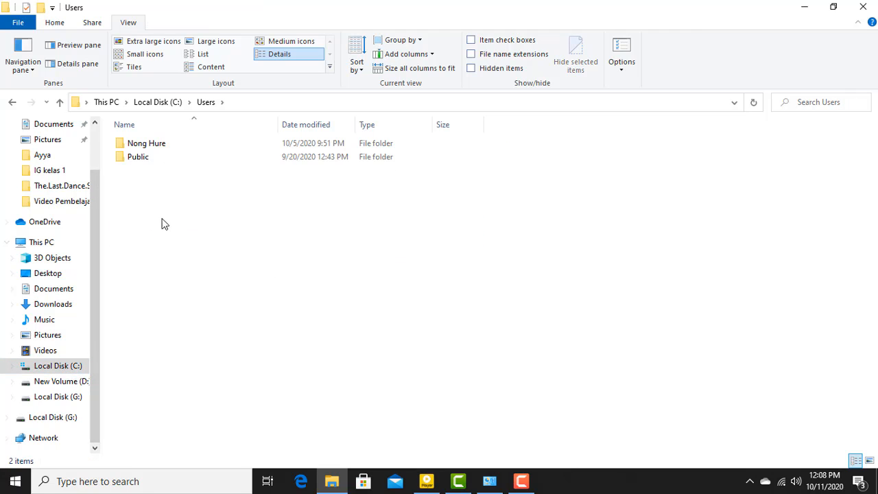
{"action": "double_click", "coordinate": [157, 148]}
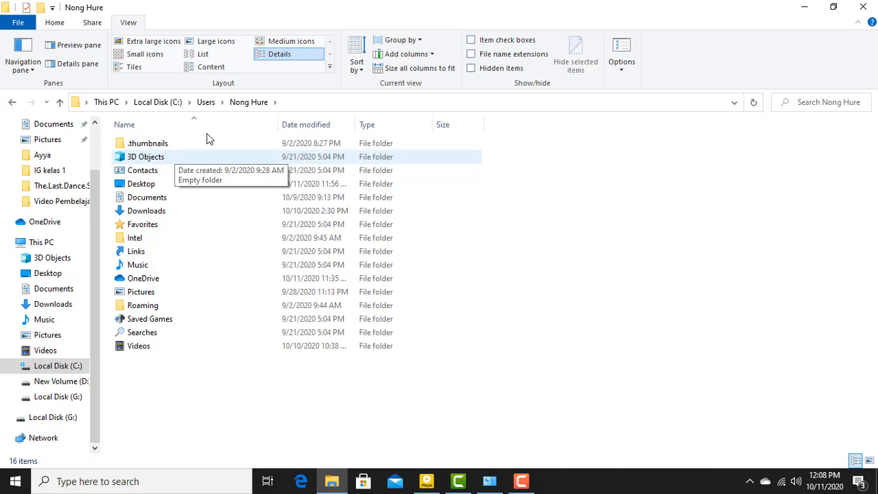
{"action": "left_click", "coordinate": [476, 73]}
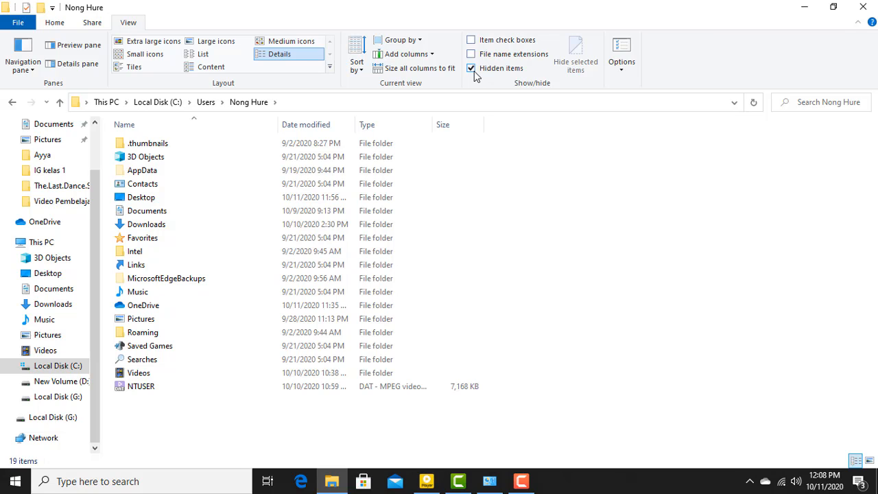
Step: Go into the profile's AppData folder and open the Temp folder inside Local
{"action": "double_click", "coordinate": [148, 171]}
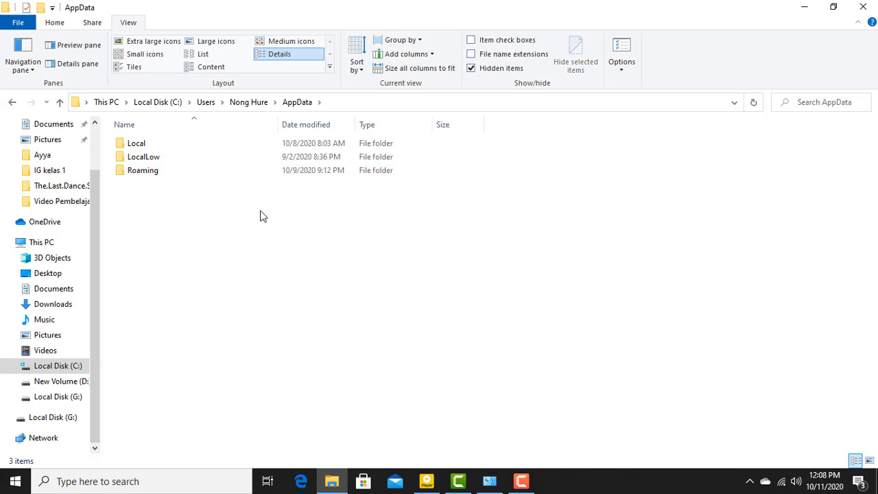
{"action": "left_click", "coordinate": [166, 147]}
{"action": "double_click", "coordinate": [166, 147]}
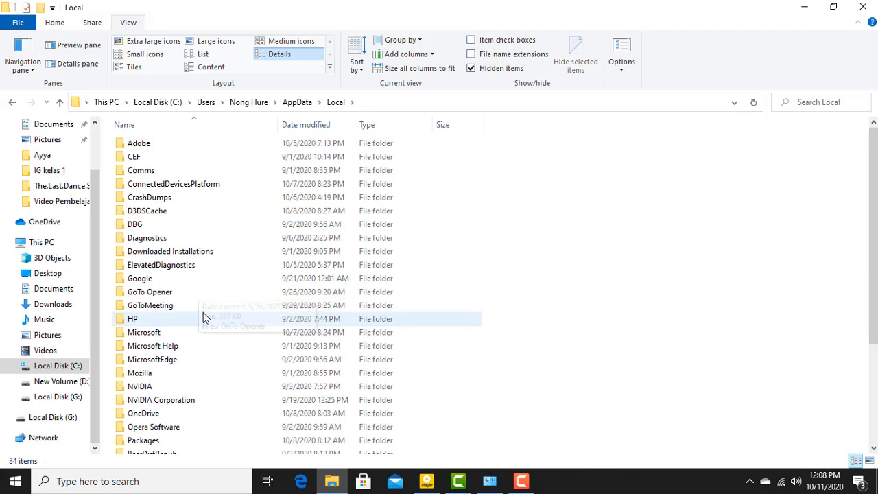
{"action": "scroll", "coordinate": [203, 313], "scroll_direction": "down", "scroll_amount": 3}
{"action": "scroll", "coordinate": [201, 315], "scroll_direction": "down", "scroll_amount": 1}
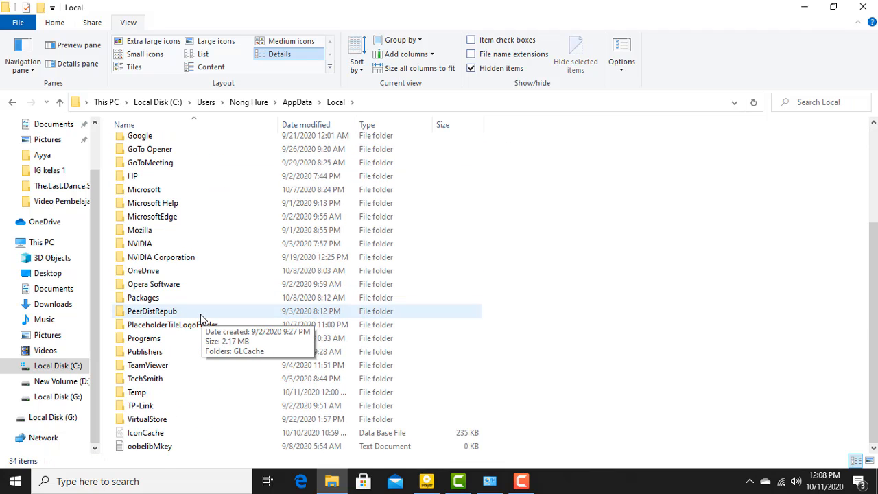
{"action": "double_click", "coordinate": [141, 395]}
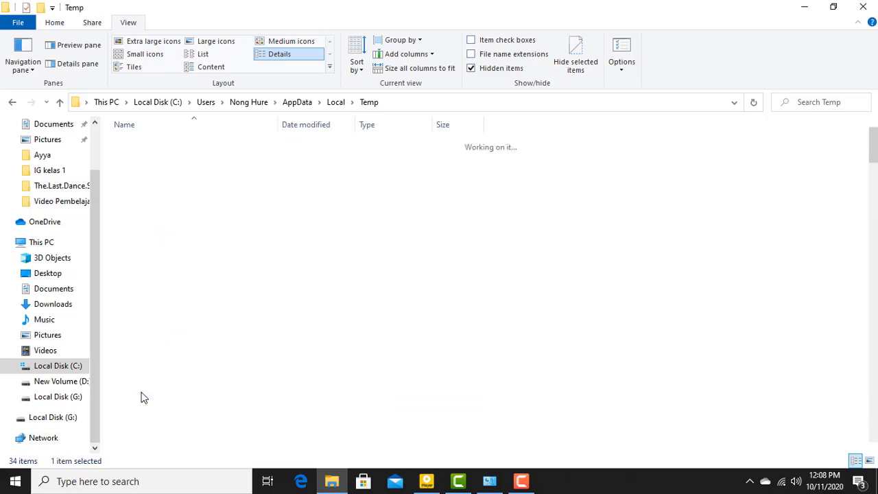
Step: Select everything in the Temp folder and delete it
{"action": "mouse_move", "coordinate": [874, 144]}
{"action": "left_mouse_down"}
{"action": "mouse_move", "coordinate": [873, 376]}
{"action": "mouse_move", "coordinate": [873, 131]}
{"action": "left_mouse_up"}
{"action": "left_click", "coordinate": [238, 157]}
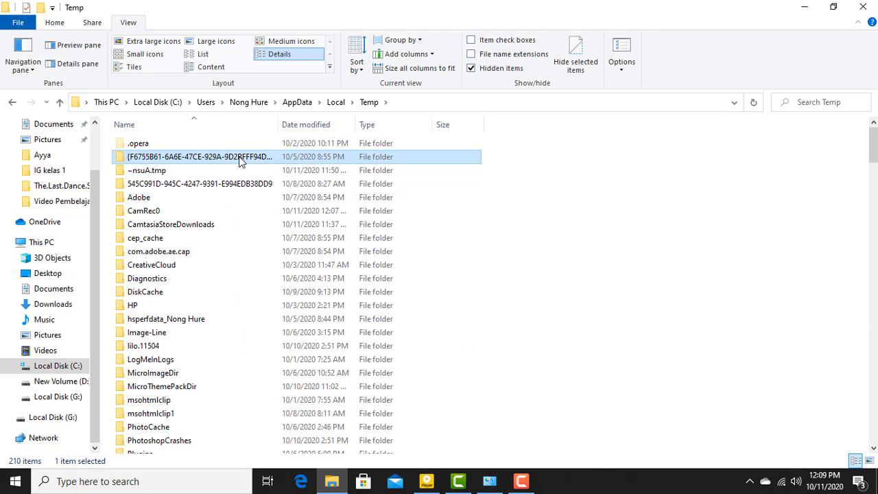
{"action": "key", "text": "ctrl+a"}
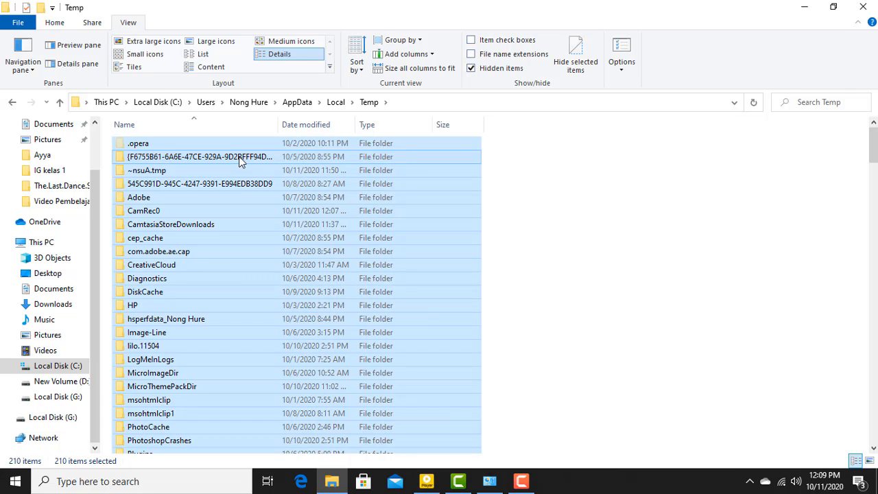
{"action": "right_click", "coordinate": [240, 160]}
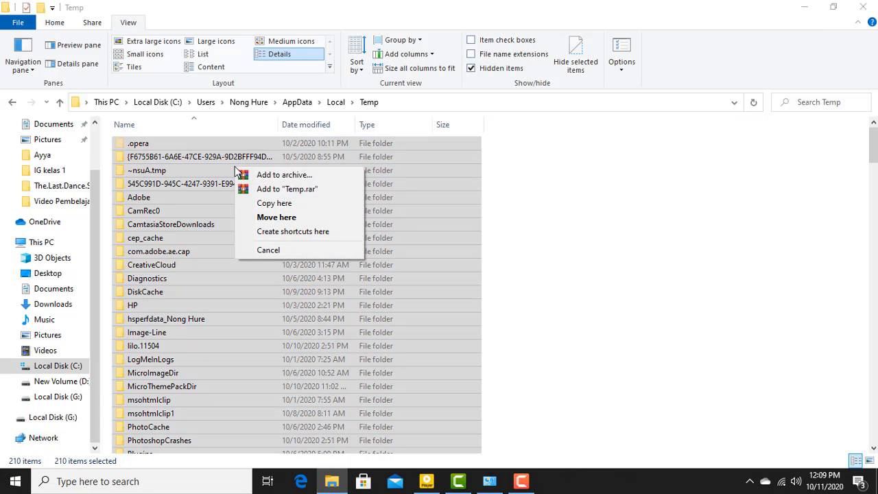
{"action": "right_click", "coordinate": [396, 190]}
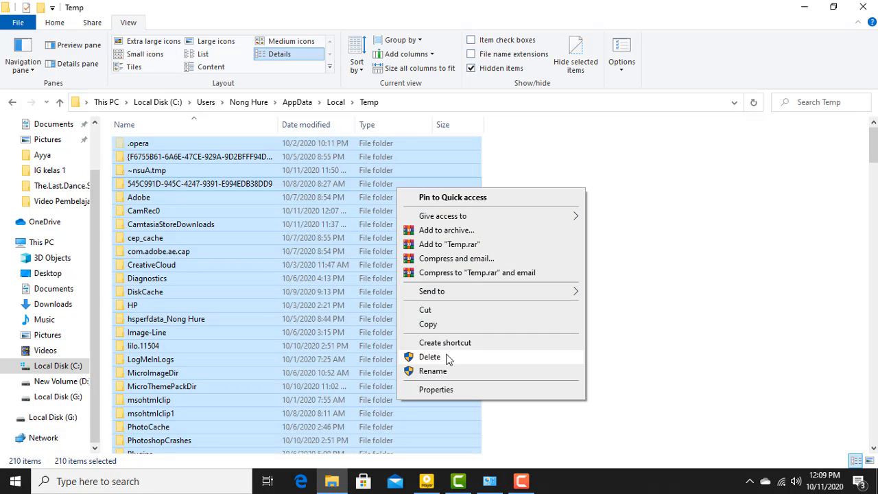
{"action": "left_click", "coordinate": [446, 359]}
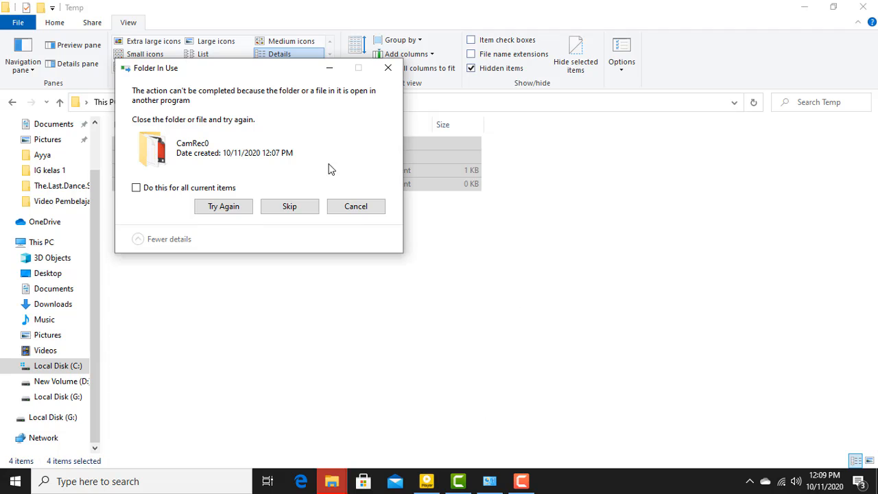
Step: Skip all items that are in use or need administrator permission to finish the Temp folder deletion
{"action": "left_click_drag", "start_coordinate": [271, 70], "coordinate": [627, 147]}
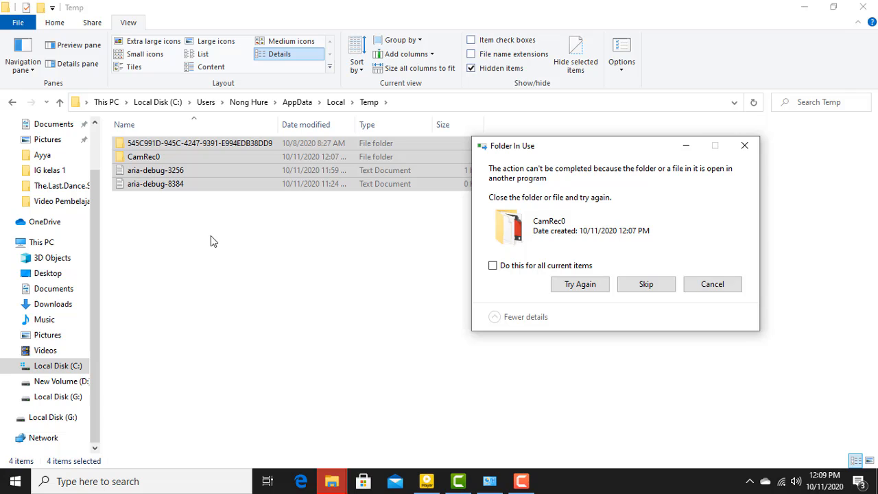
{"action": "left_click", "coordinate": [492, 266]}
{"action": "left_click", "coordinate": [659, 286]}
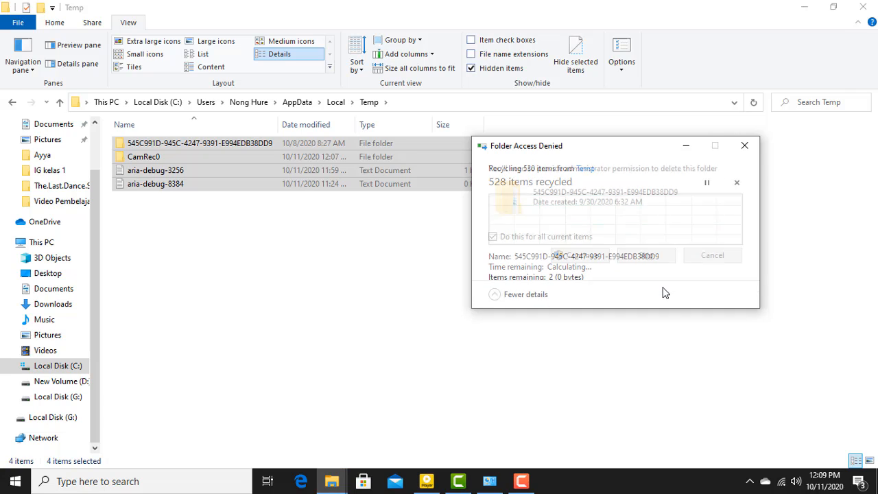
{"action": "left_click", "coordinate": [657, 260]}
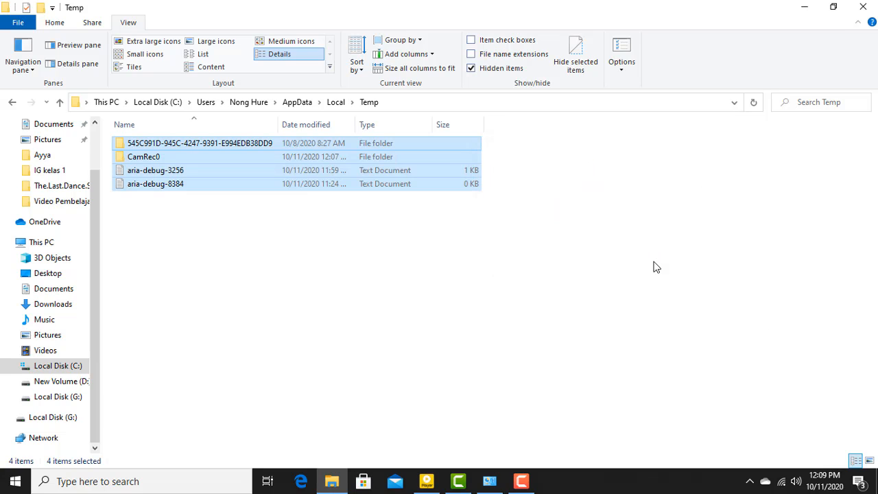
{"action": "left_click", "coordinate": [655, 266]}
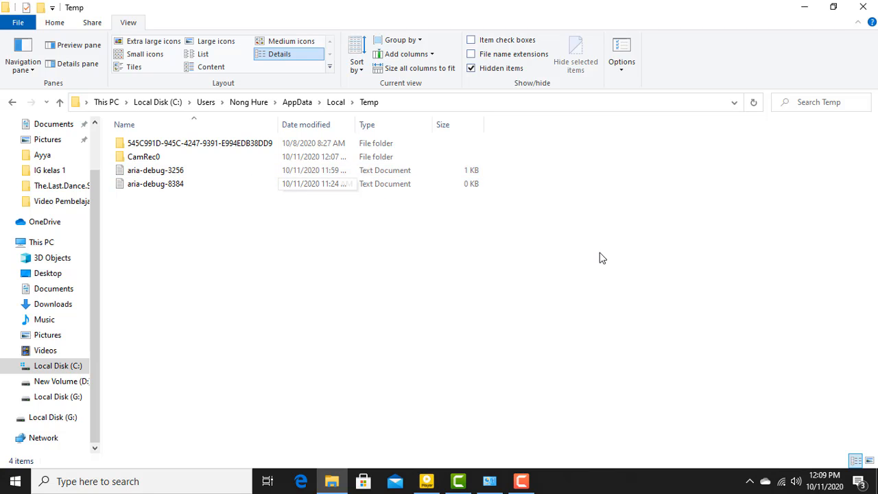
Step: Minimize the Temp folder window, open the Recycle Bin and permanently delete all its items
{"action": "left_click", "coordinate": [813, 8]}
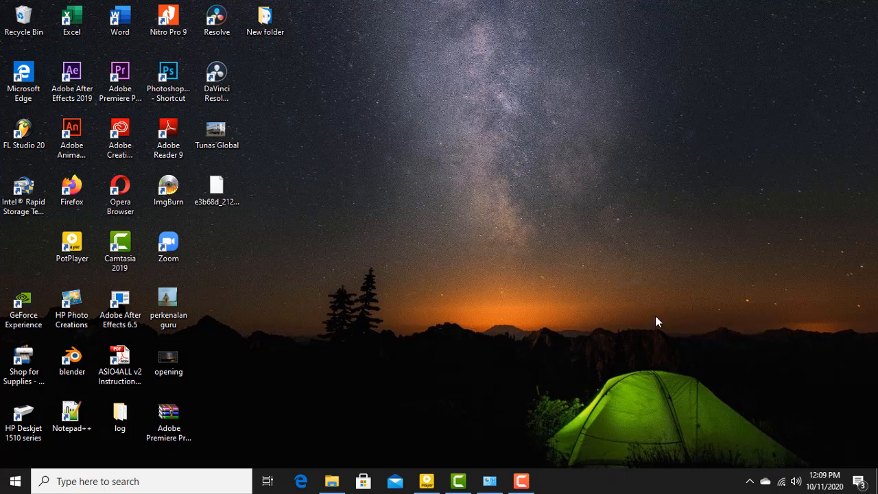
{"action": "double_click", "coordinate": [30, 22]}
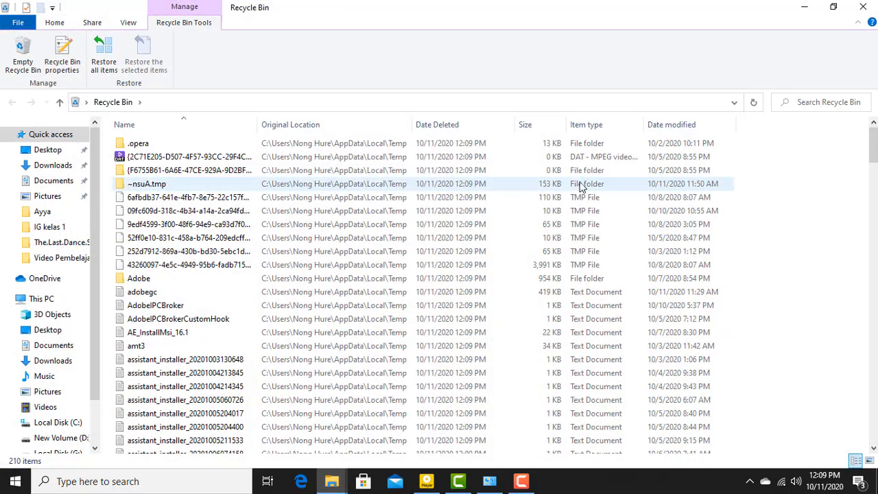
{"action": "left_click", "coordinate": [514, 143]}
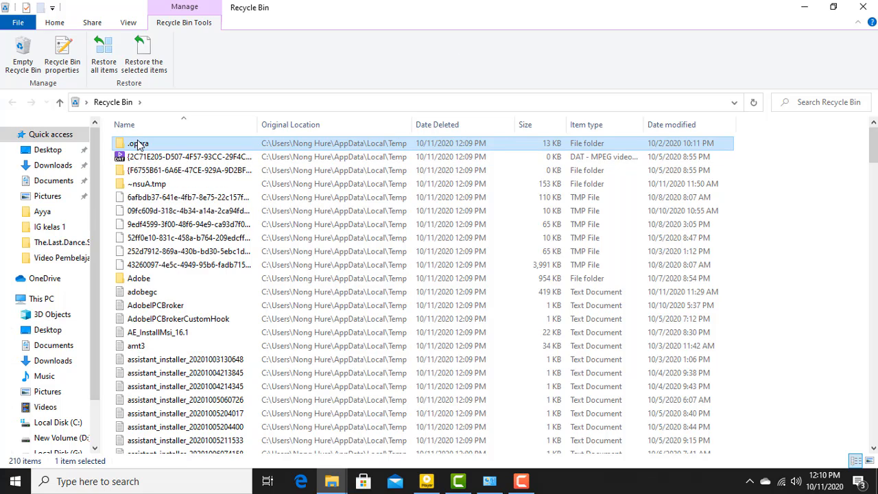
{"action": "key", "text": "ctrl+a"}
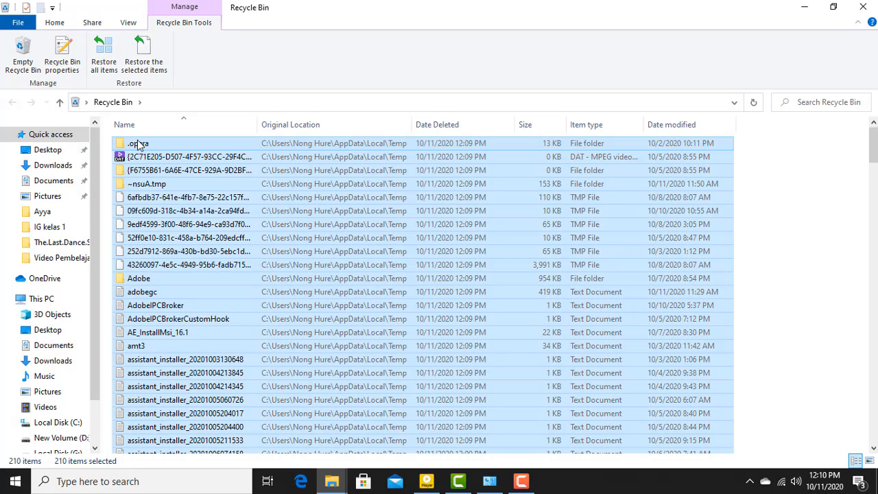
{"action": "right_click", "coordinate": [175, 142]}
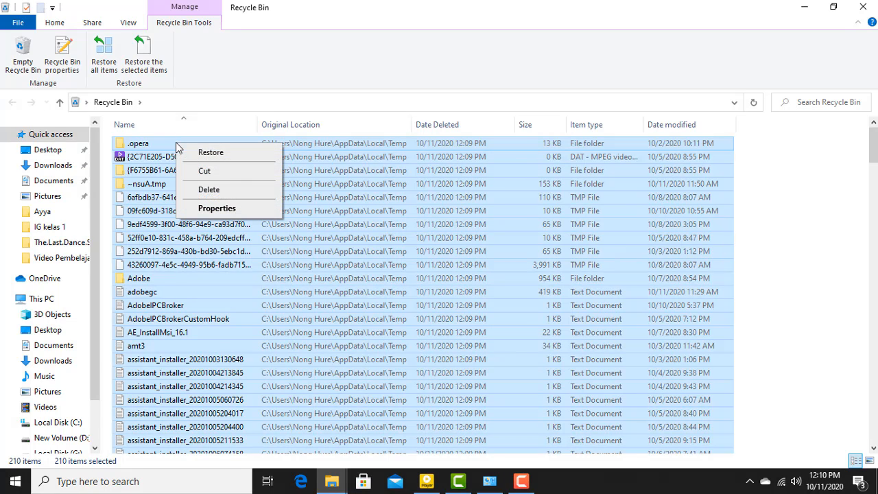
{"action": "left_click", "coordinate": [229, 190]}
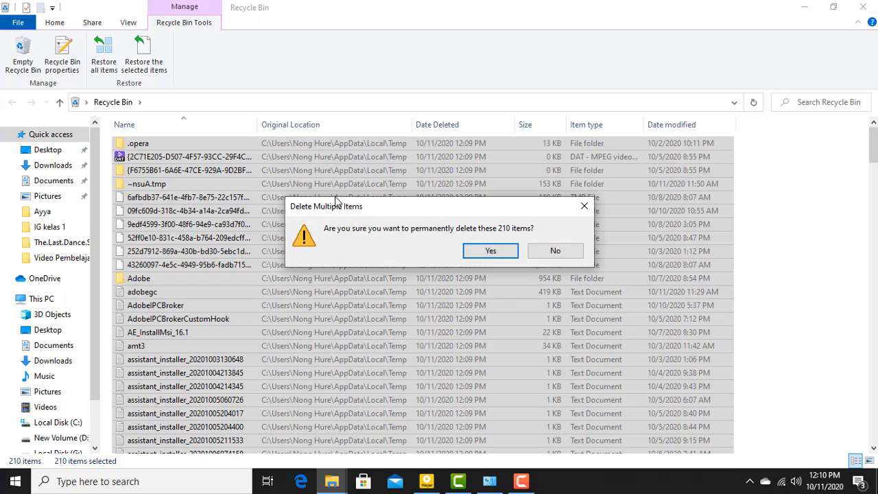
{"action": "left_click", "coordinate": [490, 250]}
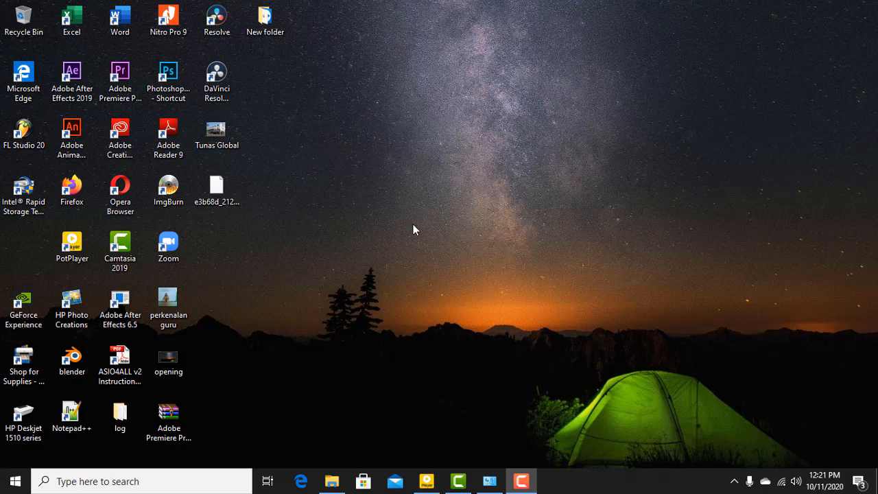
Step: Search Windows for "disk", open Disk Cleanup and choose drive (C:) for cleaning
{"action": "left_click", "coordinate": [143, 481]}
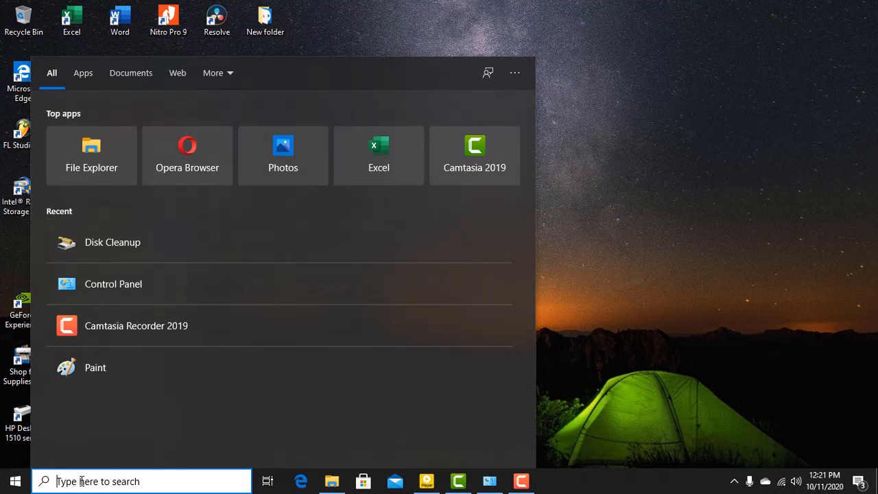
{"action": "type", "text": "disk"}
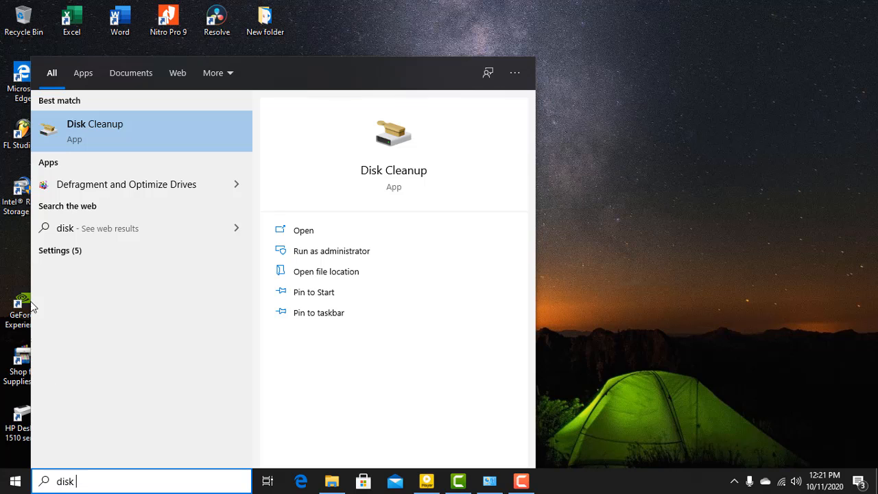
{"action": "left_click", "coordinate": [96, 136]}
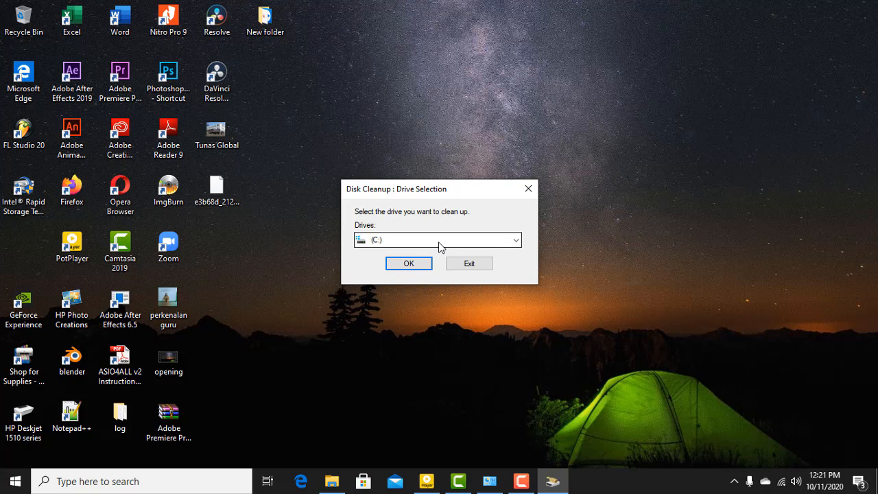
{"action": "left_click", "coordinate": [410, 265]}
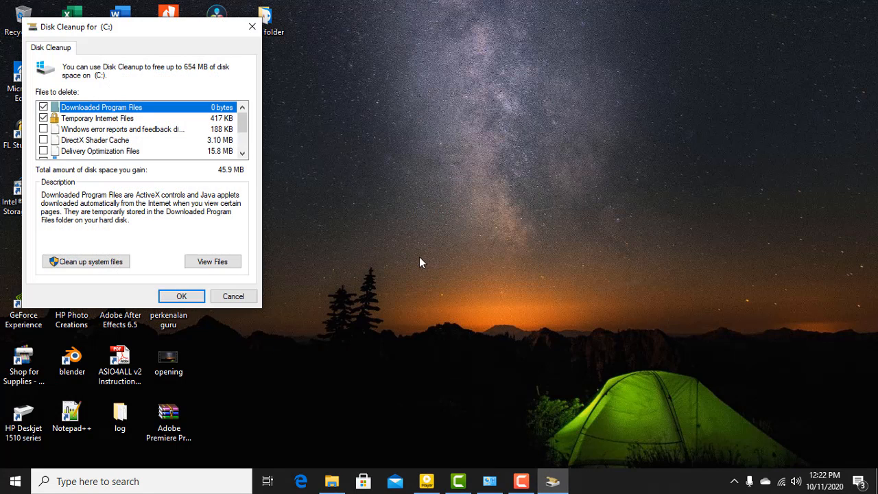
Step: Add Windows error reports, DirectX Shader Cache, Temporary files and Delivery Optimization Files to the cleanup, leaving Downloads out, and permanently delete the chosen files
{"action": "mouse_move", "coordinate": [246, 123]}
{"action": "left_mouse_down"}
{"action": "mouse_move", "coordinate": [247, 152]}
{"action": "mouse_move", "coordinate": [242, 114]}
{"action": "left_mouse_up"}
{"action": "left_click", "coordinate": [44, 140]}
{"action": "left_click", "coordinate": [44, 141]}
{"action": "scroll", "coordinate": [48, 141], "scroll_direction": "down", "scroll_amount": 1}
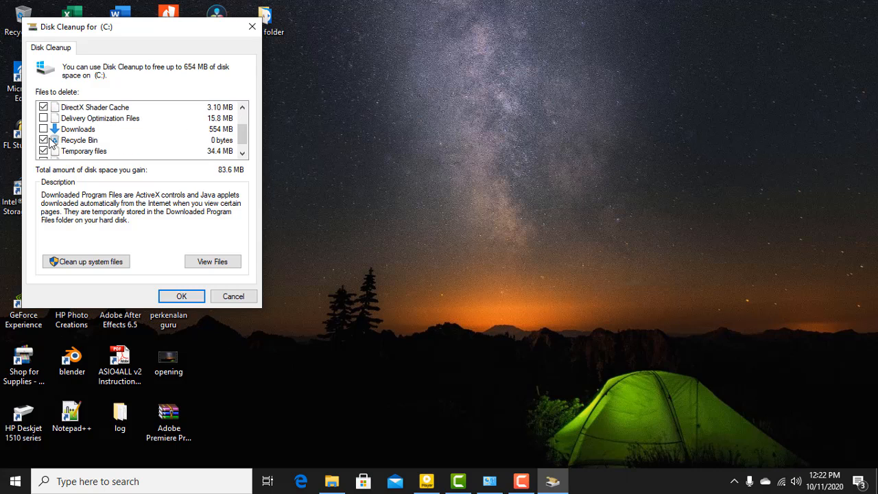
{"action": "left_click", "coordinate": [44, 118]}
{"action": "left_click_drag", "start_coordinate": [137, 28], "coordinate": [358, 22]}
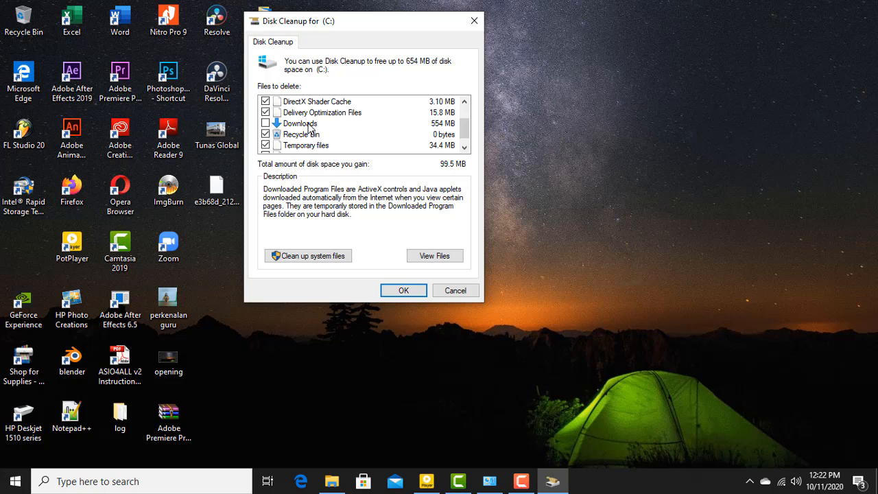
{"action": "left_click", "coordinate": [404, 293]}
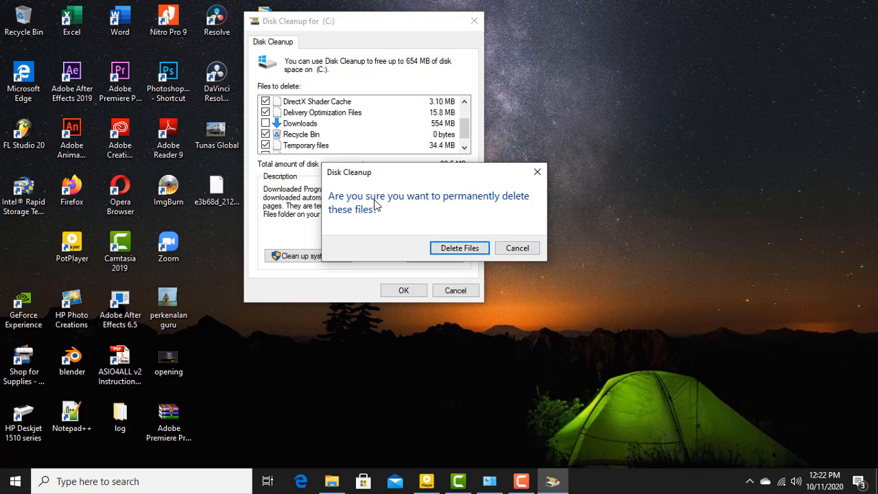
{"action": "left_click", "coordinate": [476, 251]}
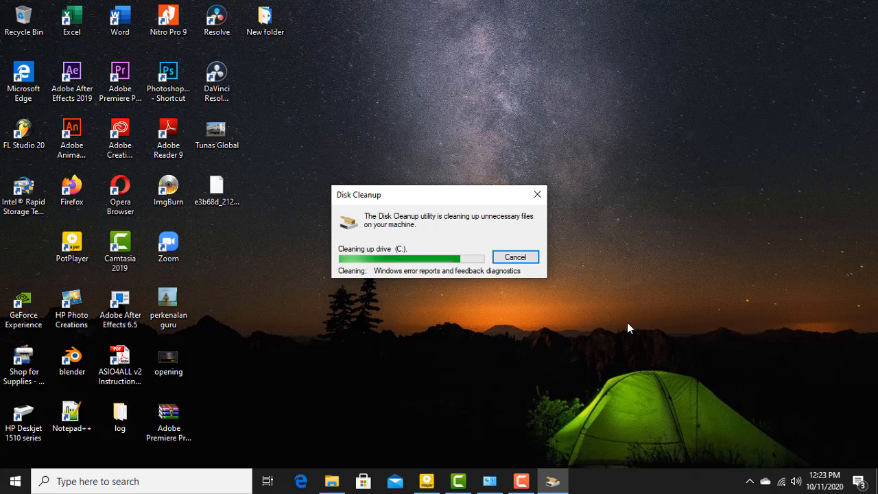
{"action": "right_click", "coordinate": [398, 110]}
{"action": "left_click", "coordinate": [457, 149]}
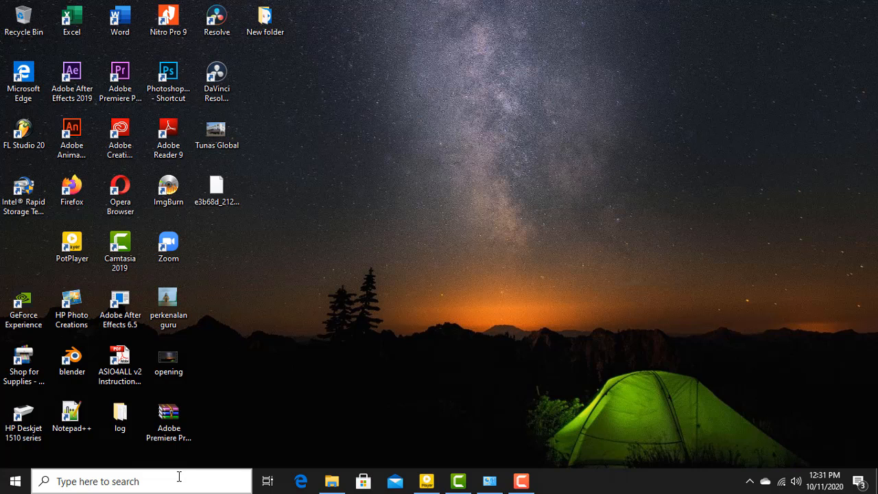
Step: Run msconfig and go from its startup settings to the startup items in Task Manager
{"action": "key", "text": "super+r"}
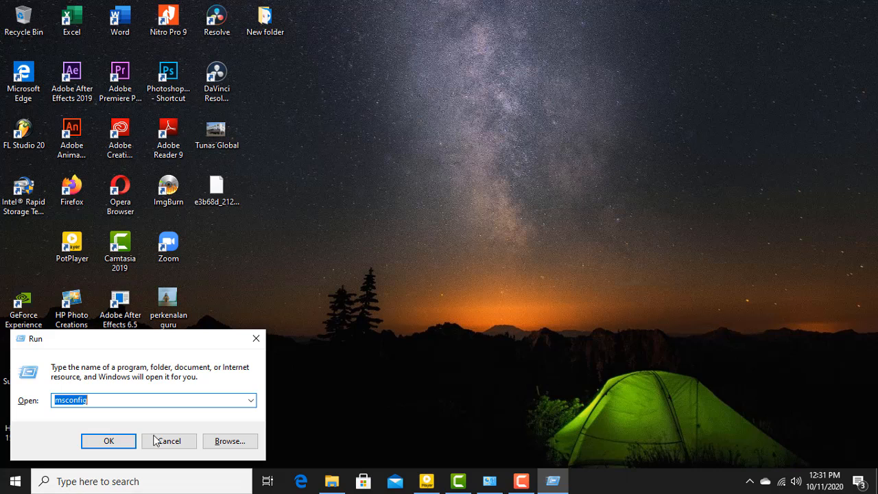
{"action": "type", "text": "m"}
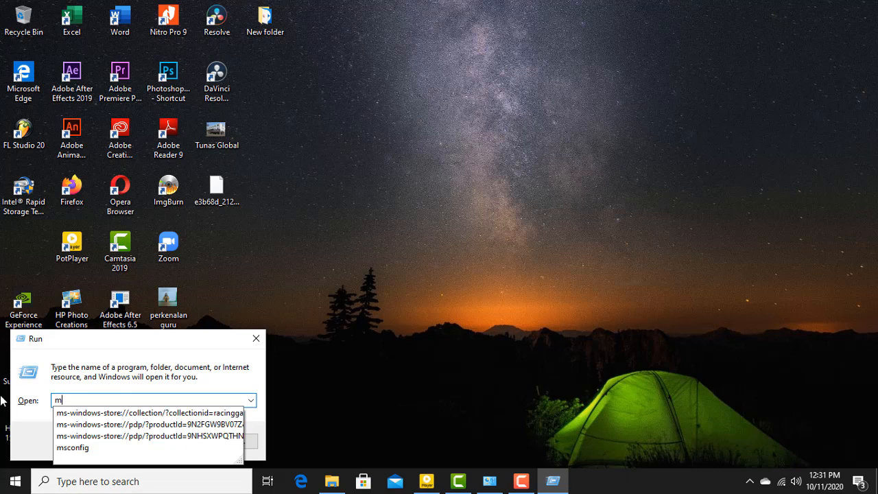
{"action": "type", "text": "sconfig"}
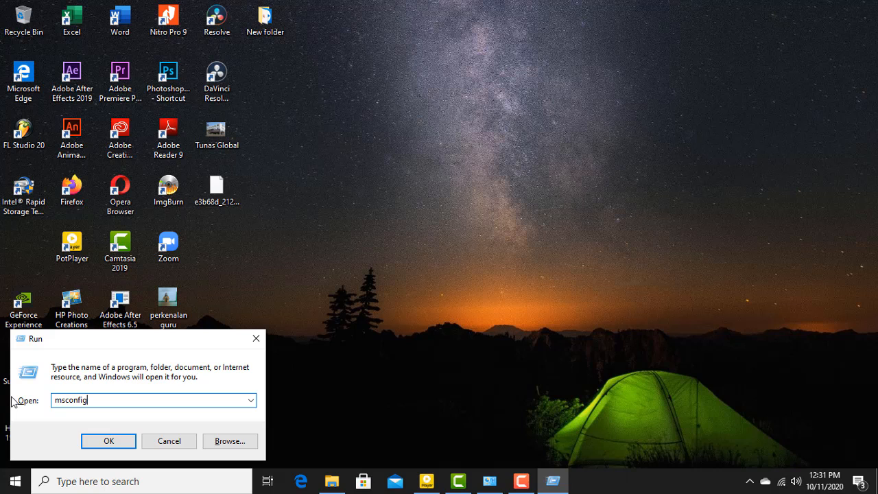
{"action": "key", "text": "Return"}
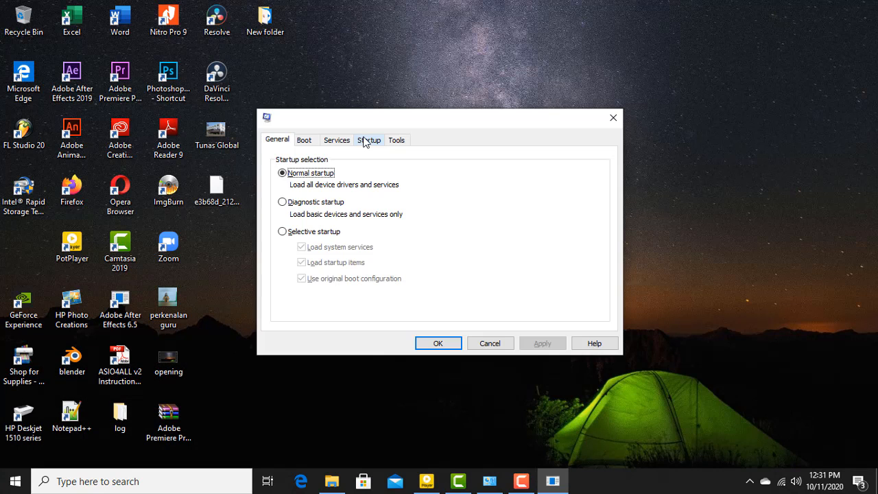
{"action": "left_click", "coordinate": [366, 141]}
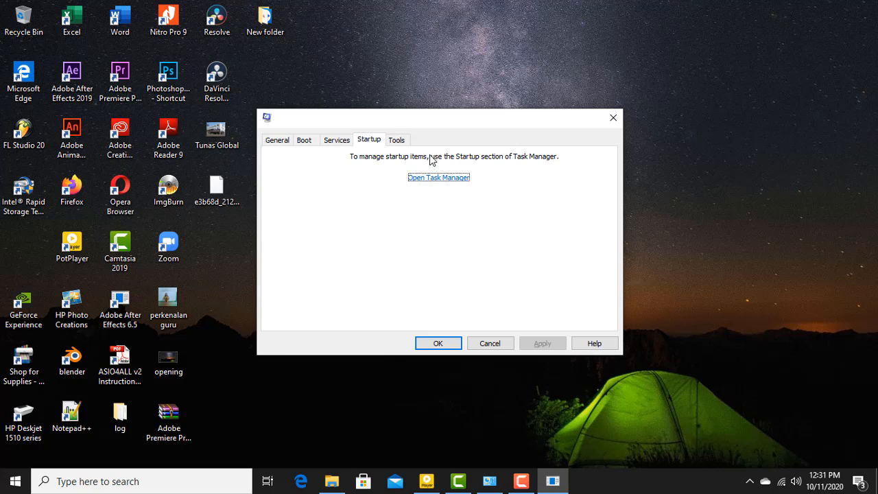
{"action": "left_click", "coordinate": [438, 180]}
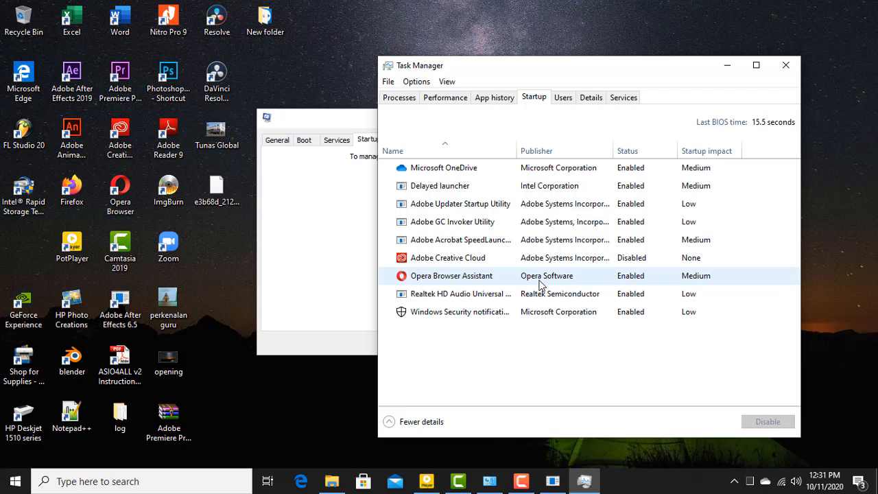
Step: Disable Microsoft OneDrive and Opera Browser Assistant at startup, leaving Adobe Creative Cloud disabled
{"action": "right_click", "coordinate": [459, 266]}
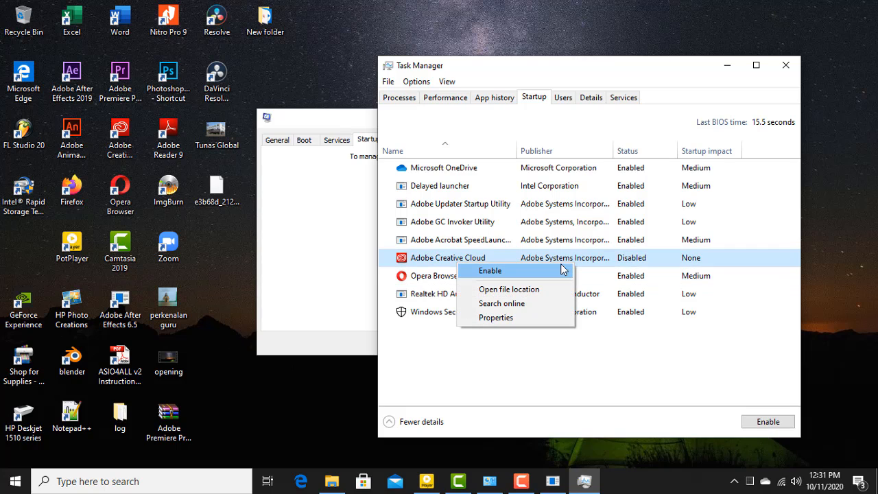
{"action": "left_click", "coordinate": [640, 261]}
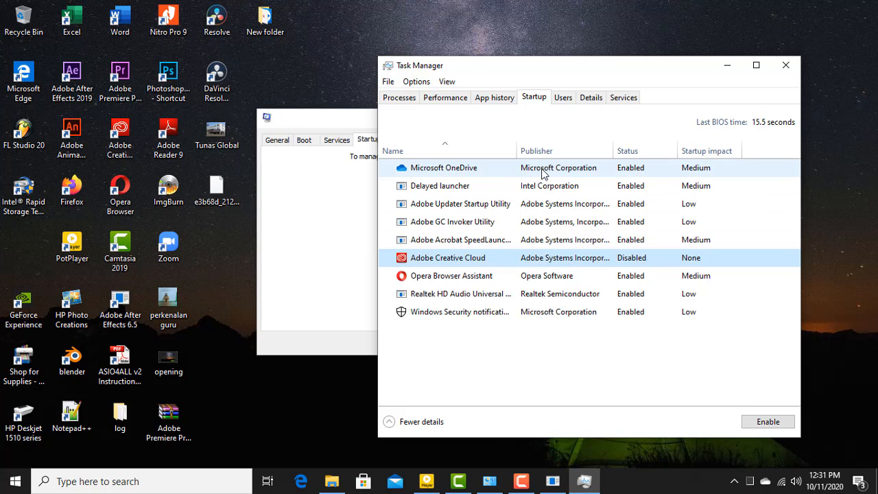
{"action": "left_click", "coordinate": [482, 173]}
{"action": "right_click", "coordinate": [482, 173]}
{"action": "left_click", "coordinate": [511, 181]}
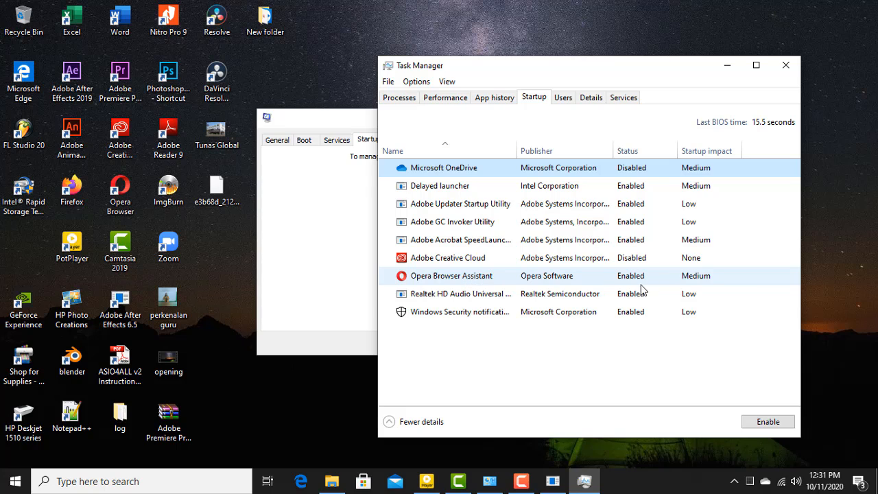
{"action": "right_click", "coordinate": [488, 277]}
{"action": "left_click", "coordinate": [521, 295]}
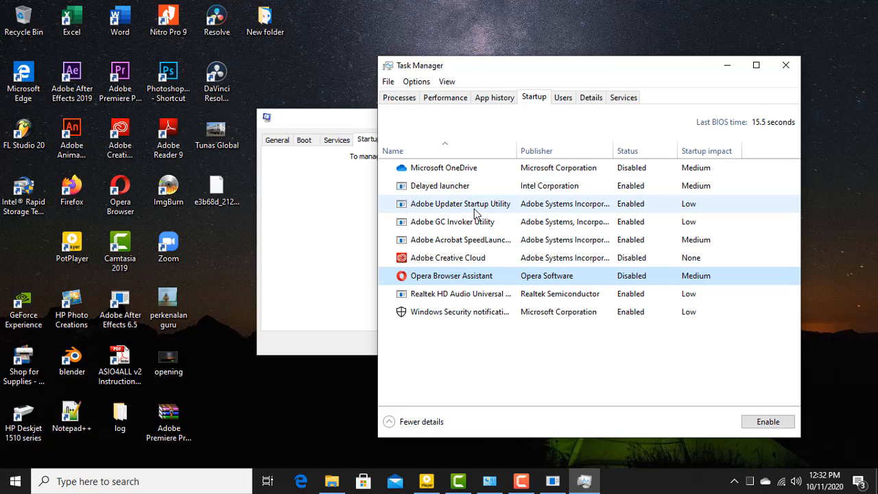
Step: Disable Adobe Updater Startup Utility at startup, and close Task Manager and the System Configuration window
{"action": "right_click", "coordinate": [633, 209]}
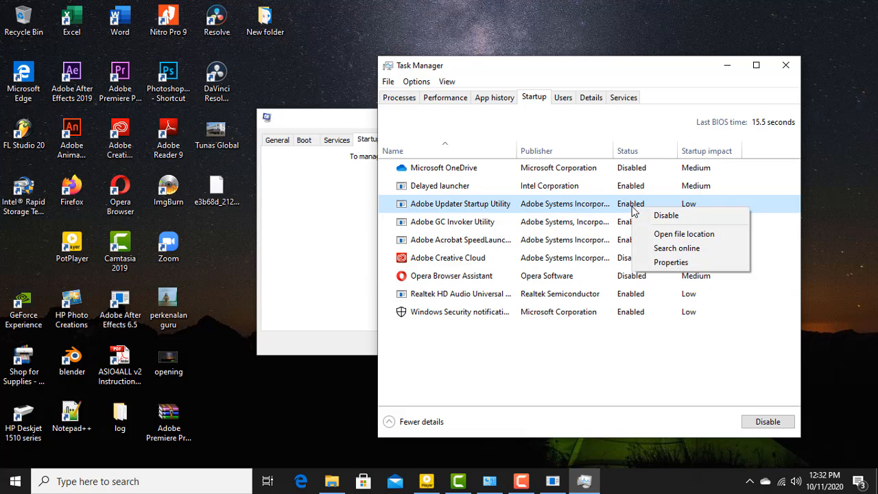
{"action": "left_click", "coordinate": [664, 216]}
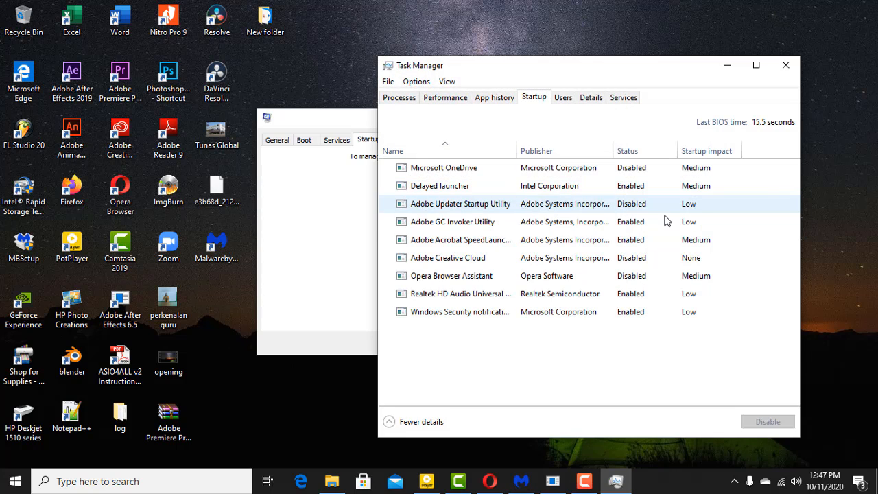
{"action": "left_click", "coordinate": [783, 67]}
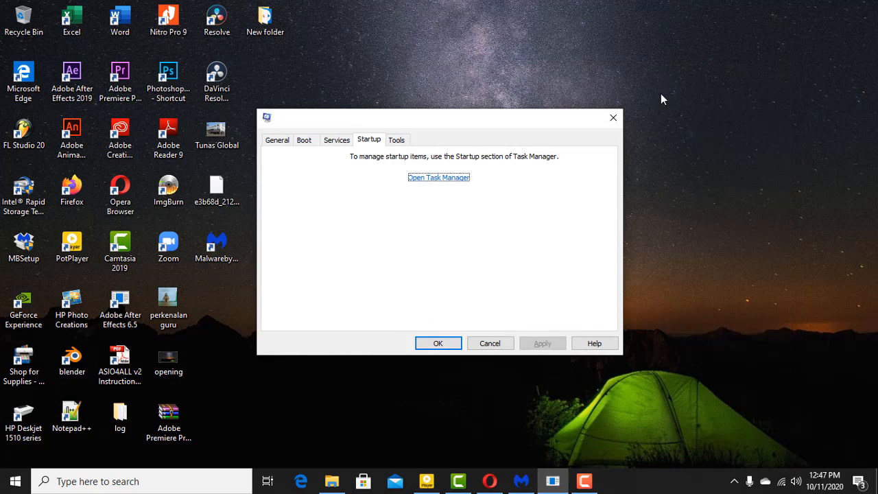
{"action": "left_click", "coordinate": [614, 118]}
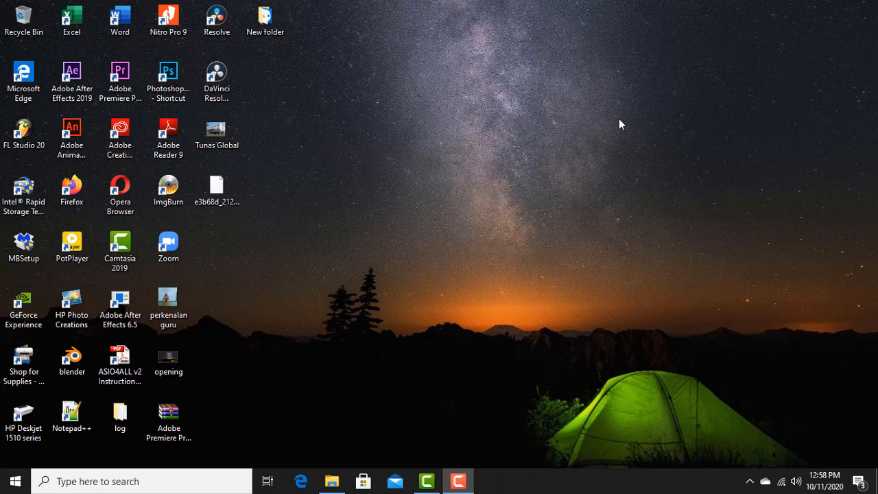
Step: Search Windows for "defr", open Defragment and Optimize Drives to check the status of the drives, and close it
{"action": "left_click", "coordinate": [189, 481]}
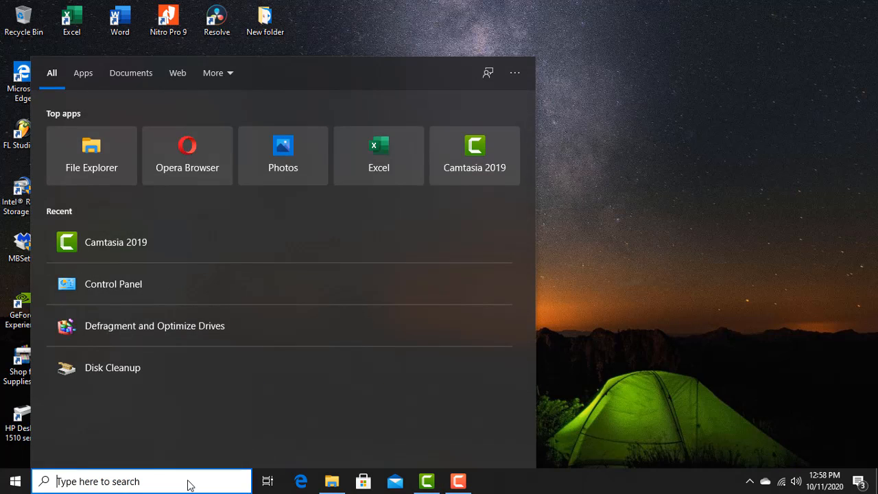
{"action": "type", "text": "defr"}
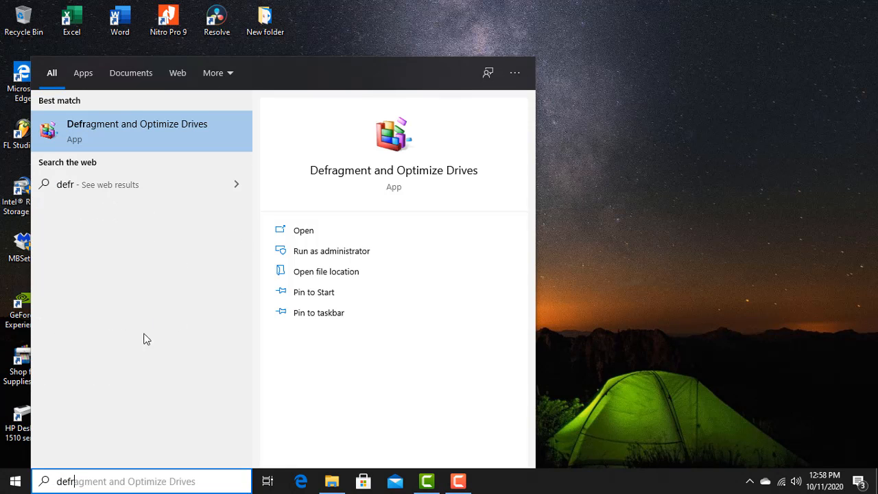
{"action": "left_click", "coordinate": [134, 127]}
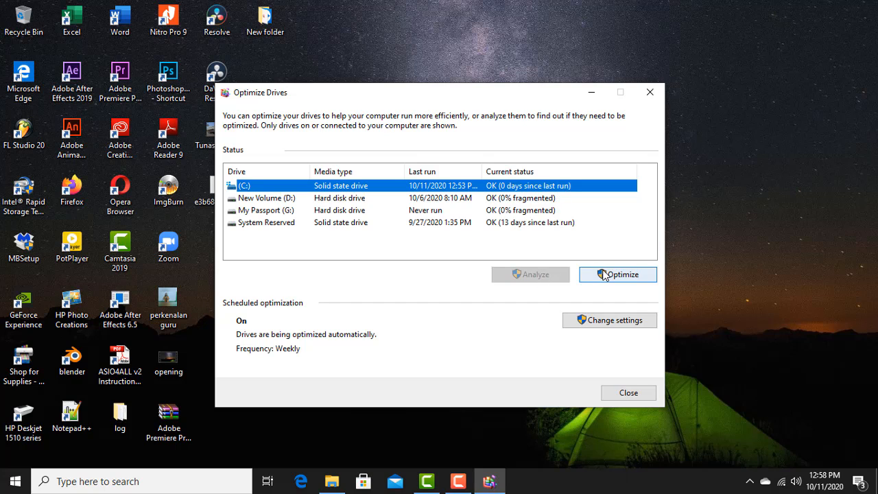
{"action": "left_click", "coordinate": [650, 92]}
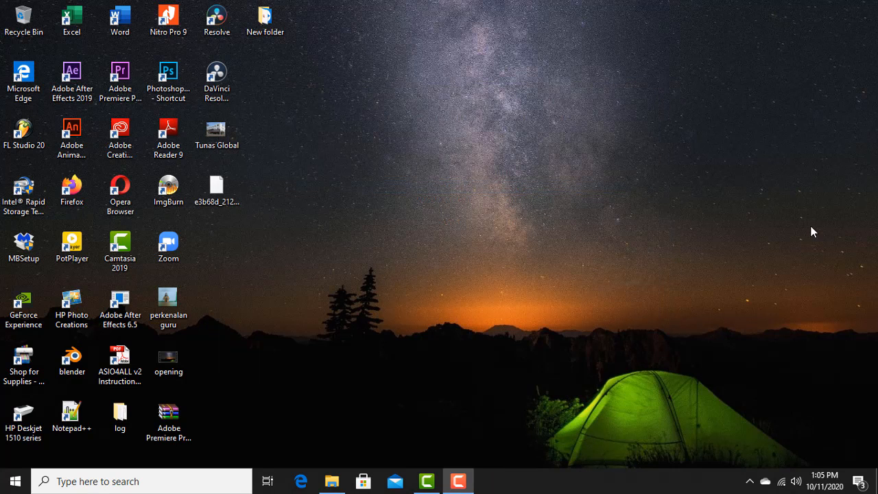